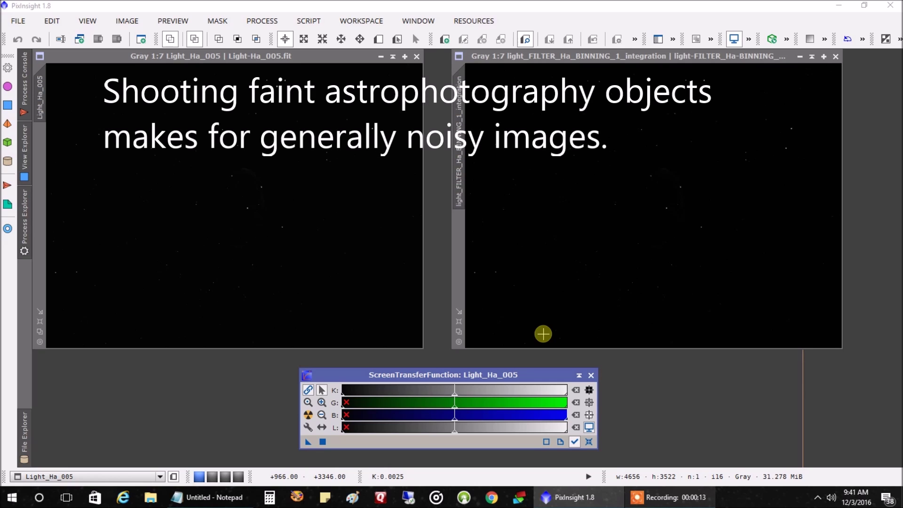
Step: Apply an STF auto stretch to the Light_Ha_005 frame and then to the integrated Ha stack
left_click(393, 238)
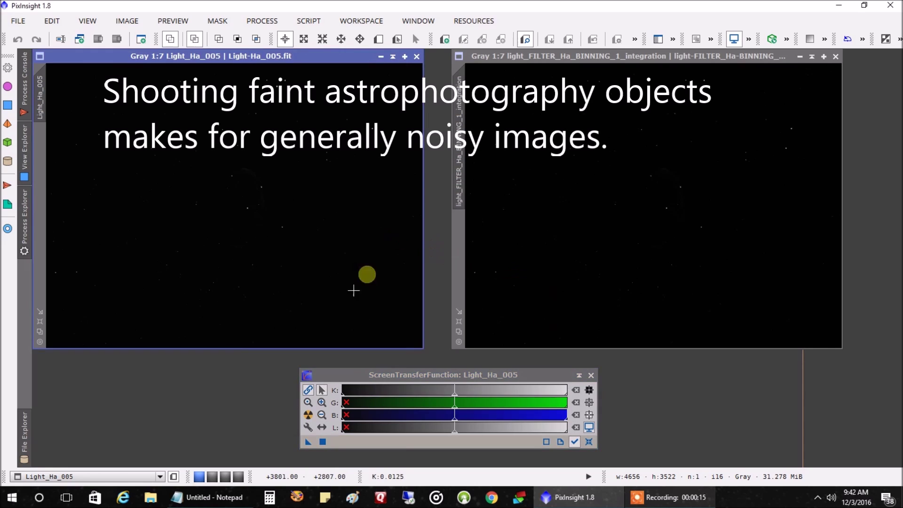
left_click(308, 414)
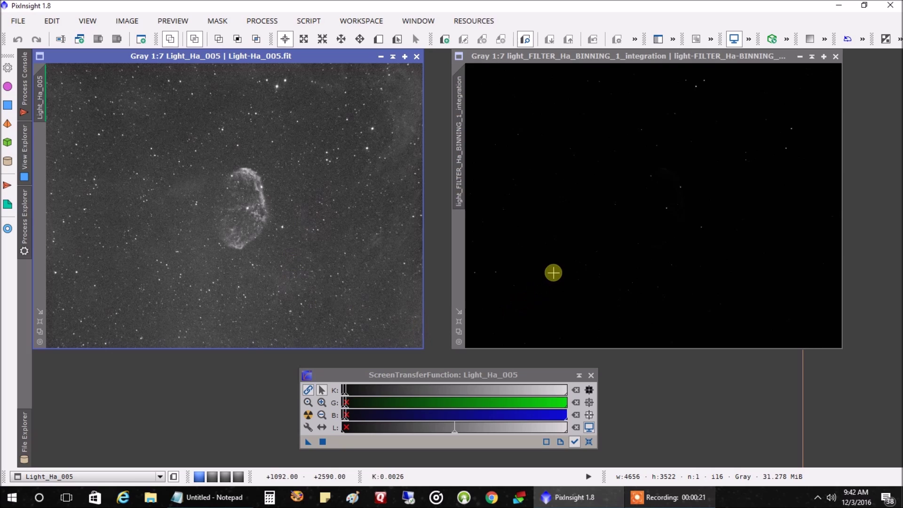
left_click(552, 270)
left_click(308, 414)
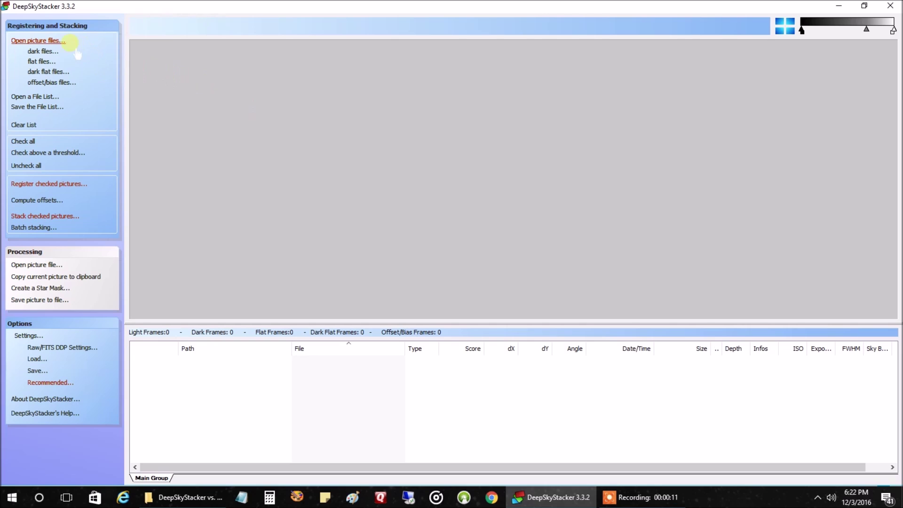
Step: Add all 40 Light-Ha frames from the DeepSkyStacker vs. PixInsight\Lights folder
left_click(56, 41)
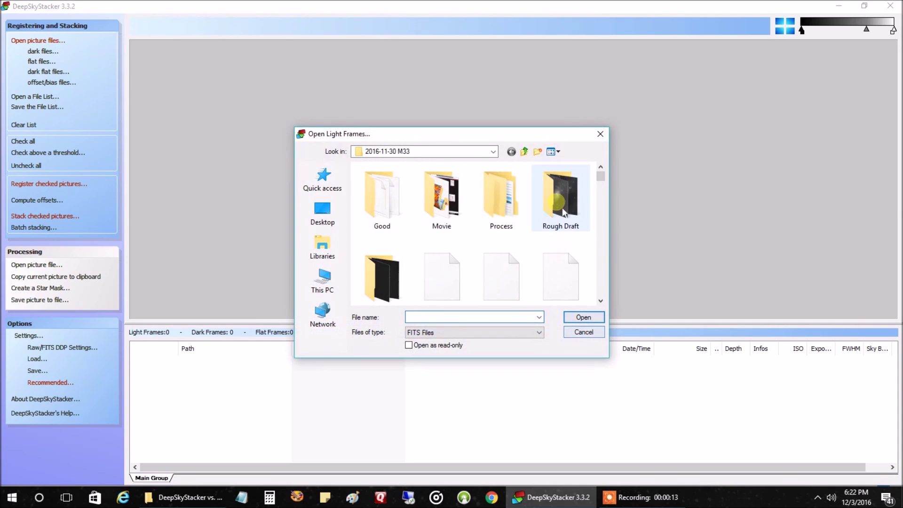
left_click(523, 151)
scroll(418, 201, "down", 3)
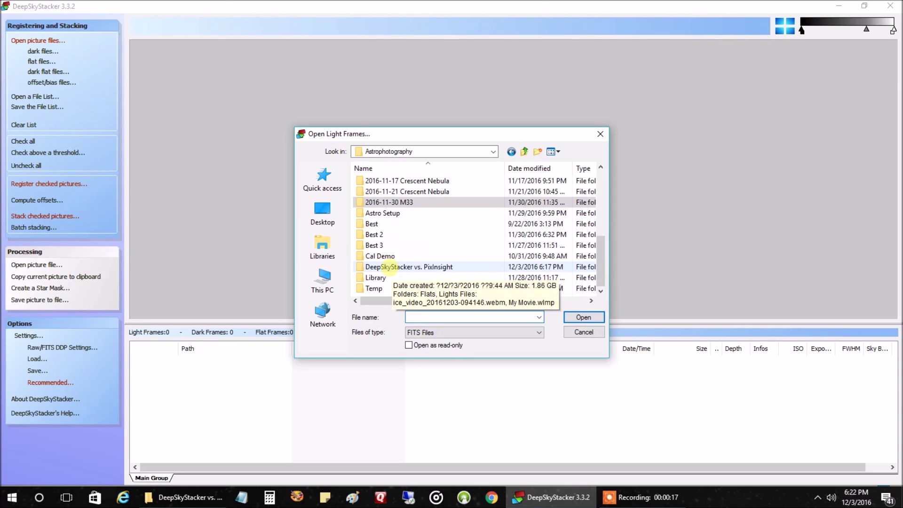
double_click(380, 266)
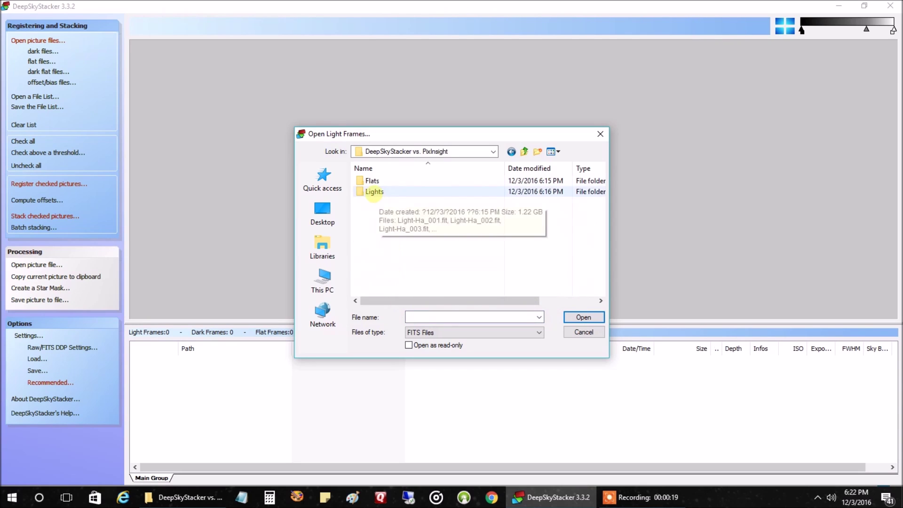
double_click(373, 191)
left_click(374, 191)
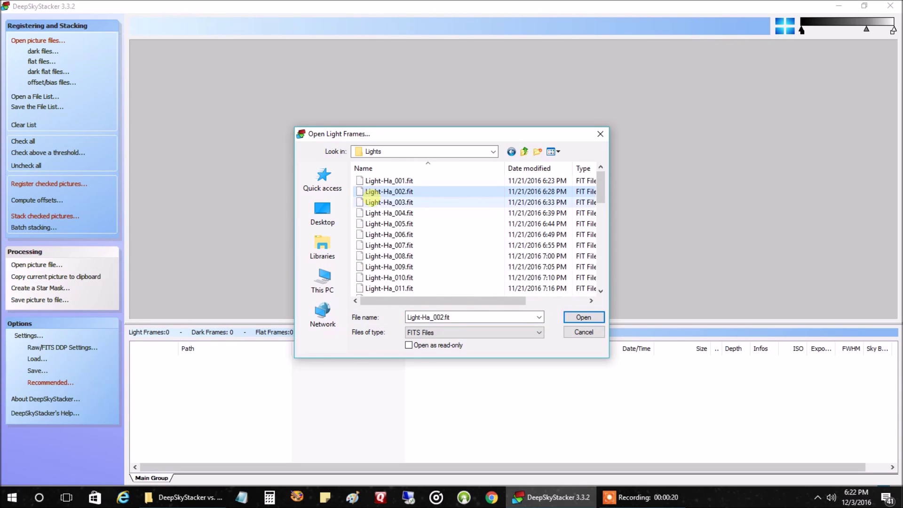
key("ctrl+a")
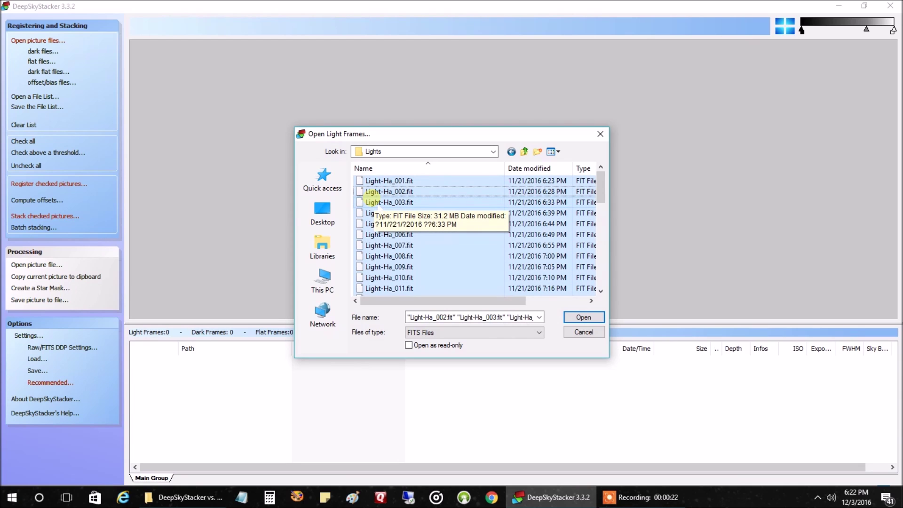
left_click(583, 317)
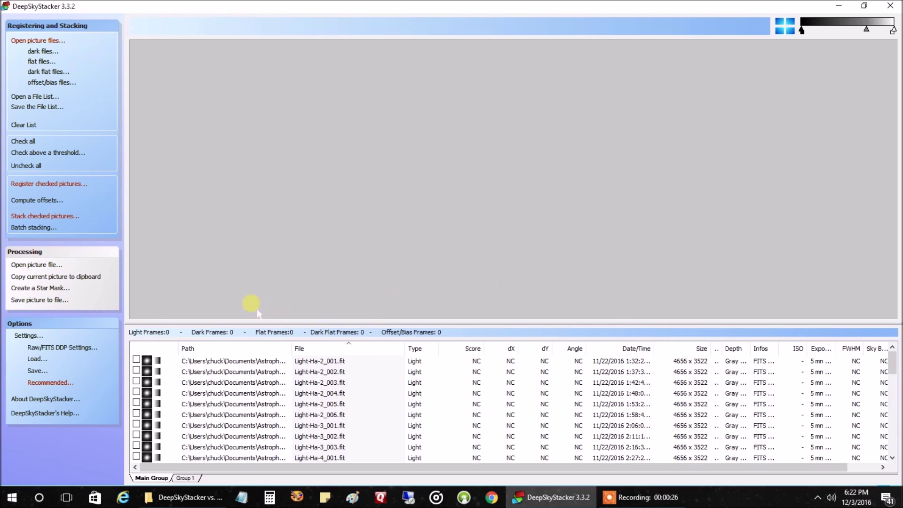
Step: Check all 40 loaded light frames for stacking
scroll(221, 381, "down", 1)
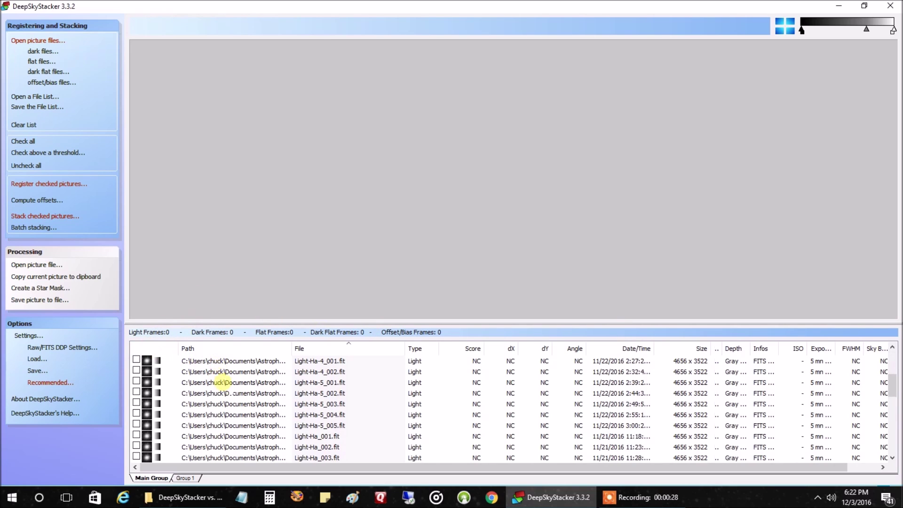
scroll(227, 382, "up", 1)
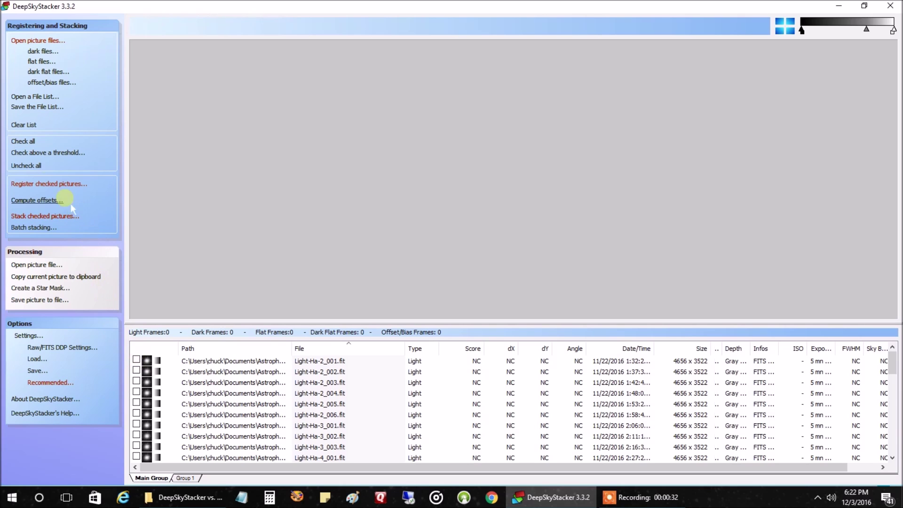
left_click(23, 141)
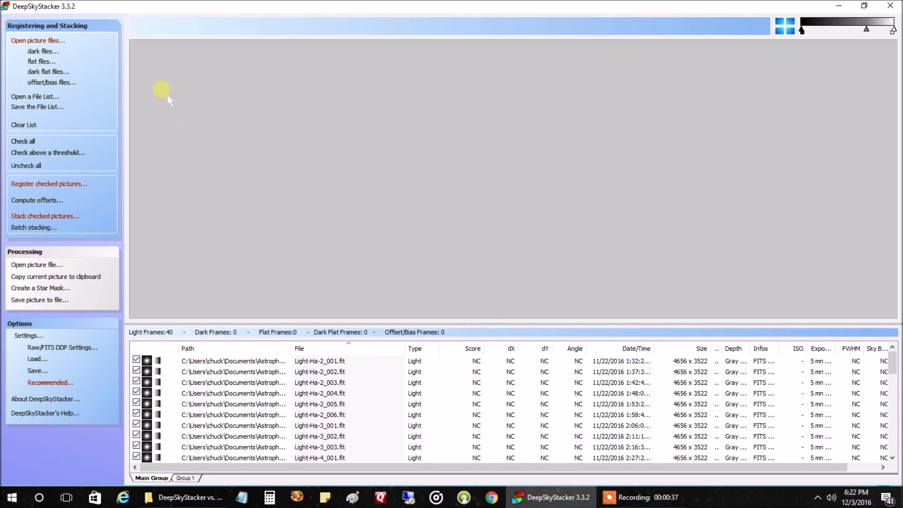
Step: Add all 50 darks from the Library's Dark - 300 Seconds folder as dark files
left_click(43, 51)
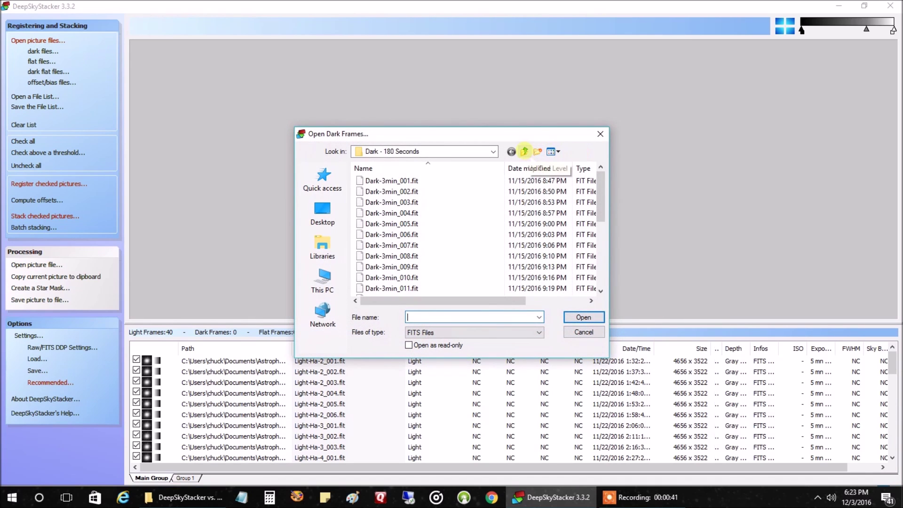
left_click(524, 151)
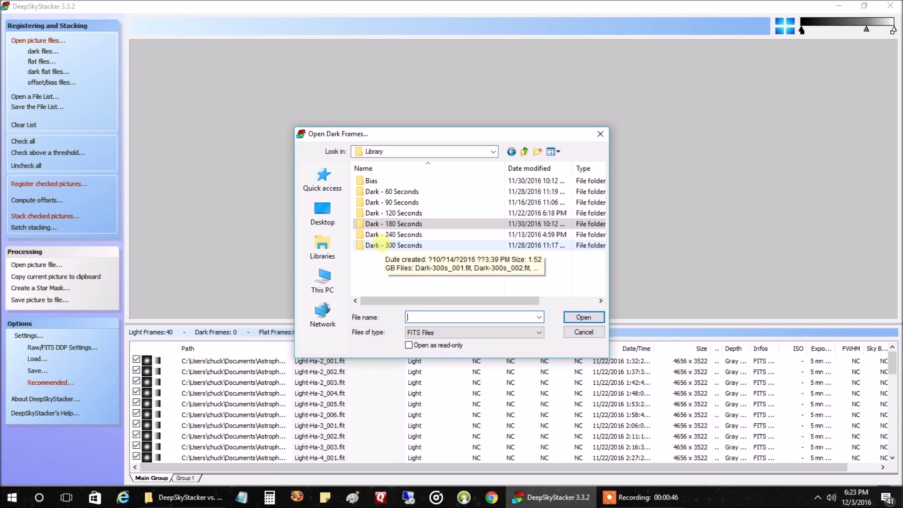
double_click(382, 245)
left_click(381, 245)
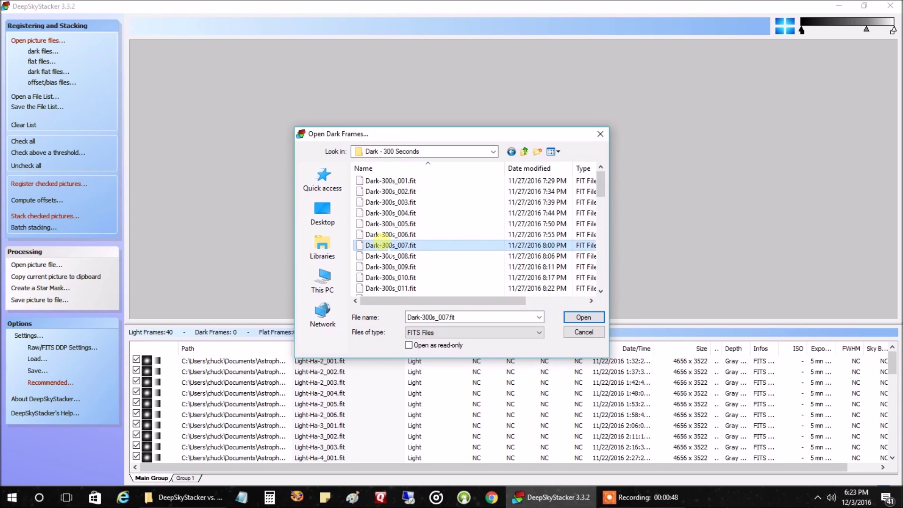
key("ctrl+a")
key("Return")
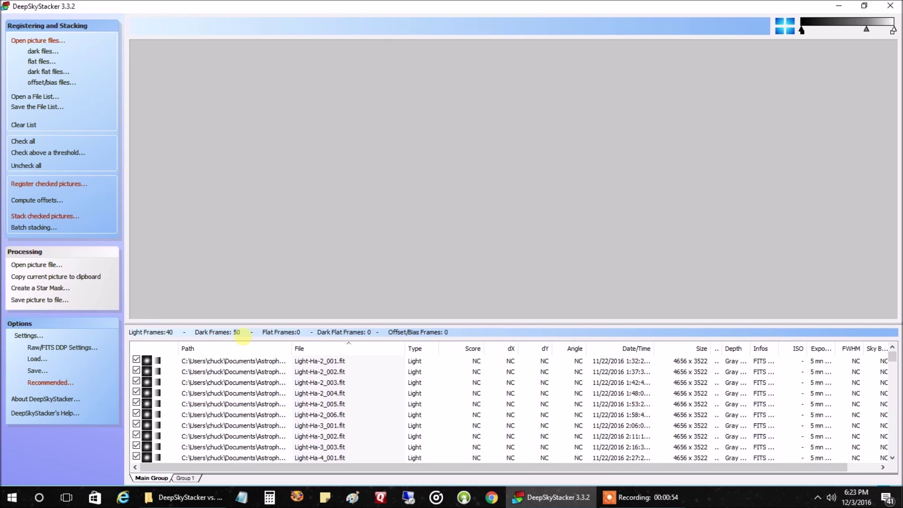
Step: Add all 20 flats from DeepSkyStacker vs. PixInsight\Flats as flat files
left_click(37, 61)
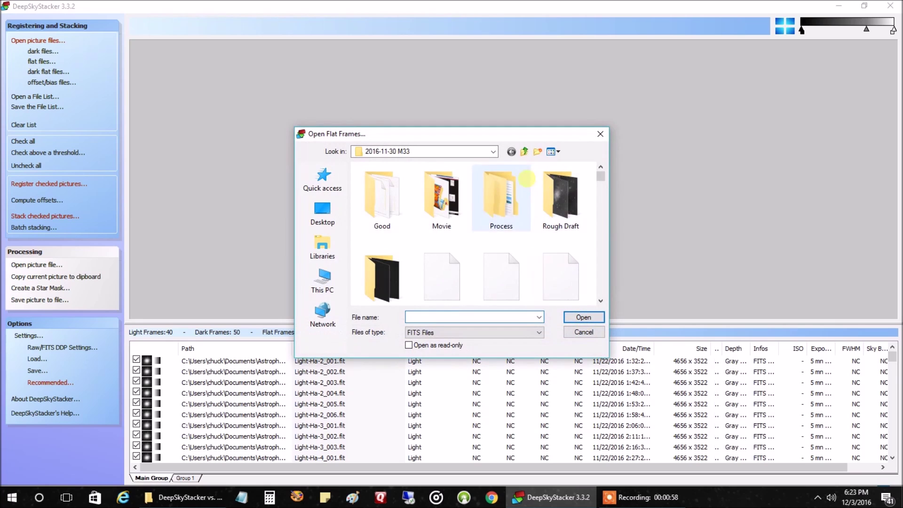
left_click(524, 151)
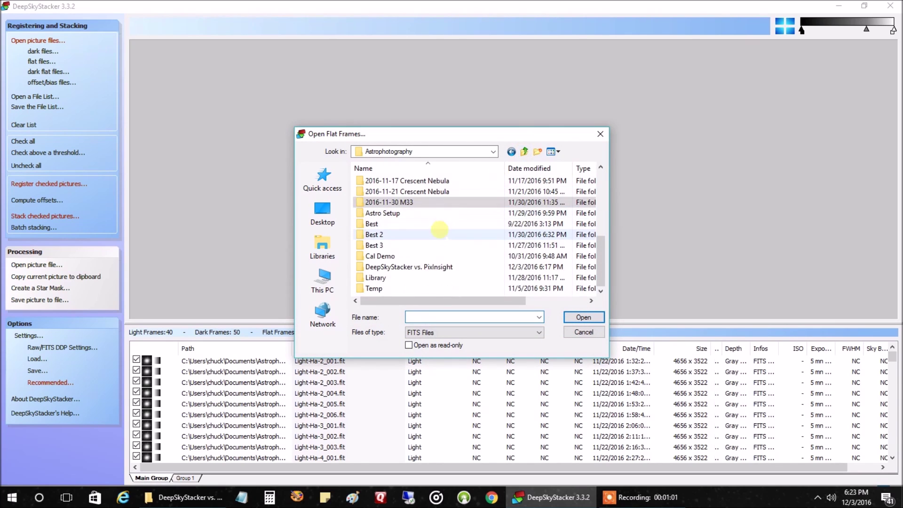
left_click(399, 266)
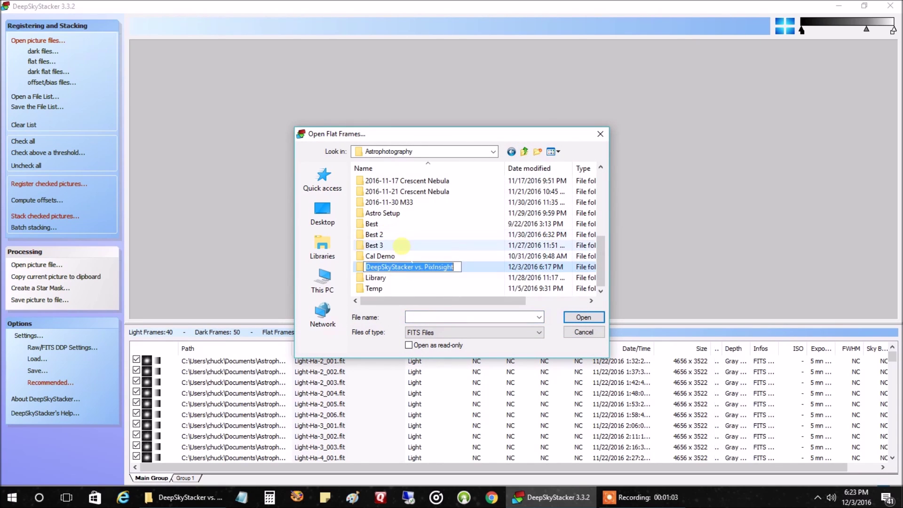
left_click(401, 238)
double_click(399, 266)
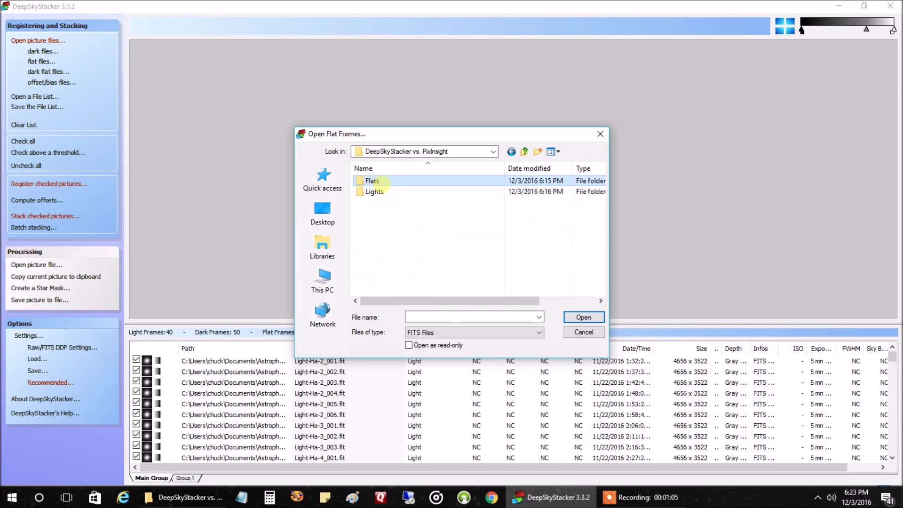
double_click(381, 181)
left_click(381, 180)
key("ctrl+a")
key("Return")
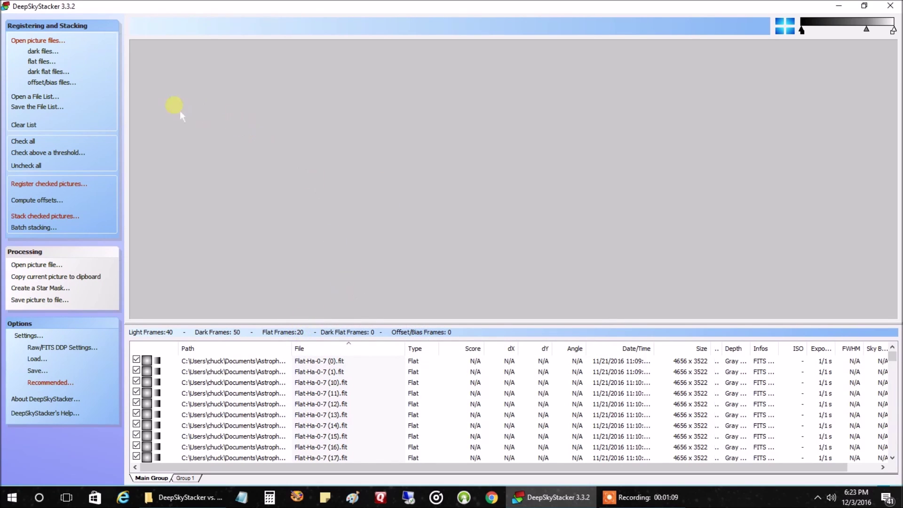
Step: Add all 50 frames from the Library's Bias folder as offset/bias files
left_click(62, 82)
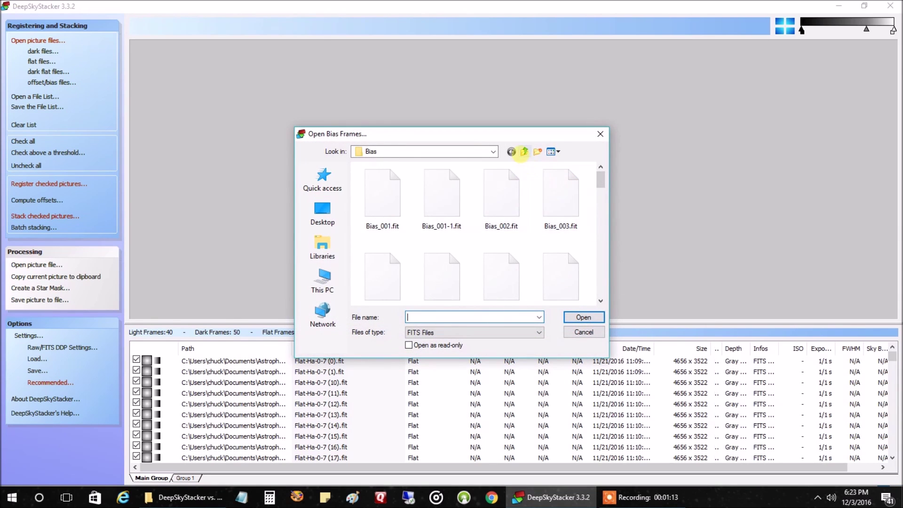
left_click(524, 152)
double_click(427, 181)
left_click(415, 202)
key("ctrl+a")
double_click(416, 202)
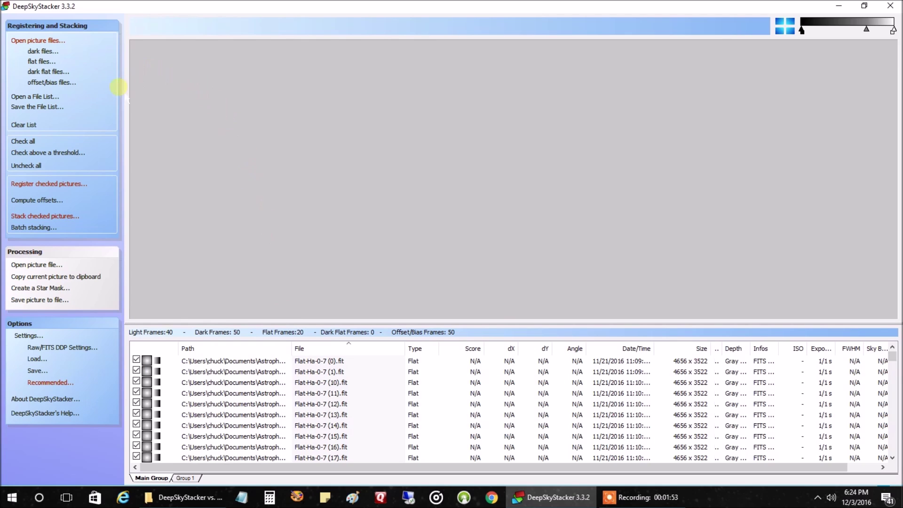
Step: Open the registration settings, set the percentage of best frames, and review the recommended settings
left_click(38, 186)
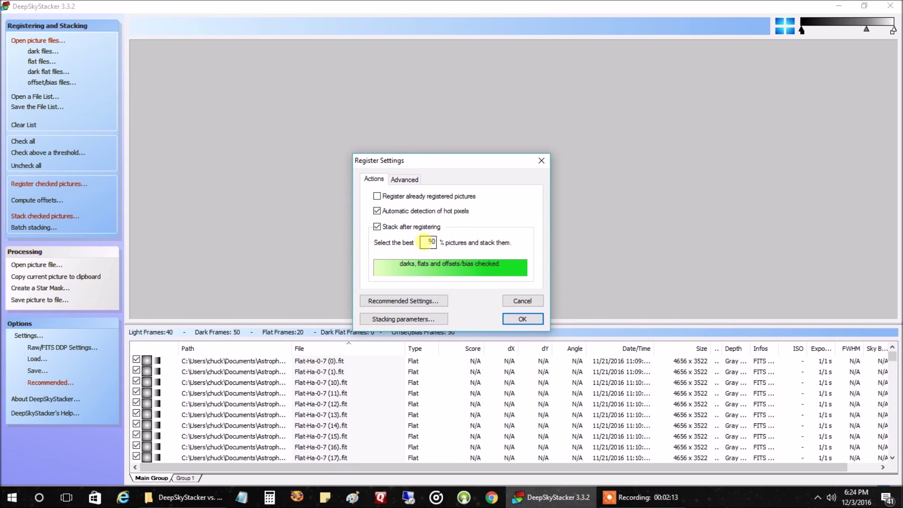
double_click(424, 241)
left_click(428, 302)
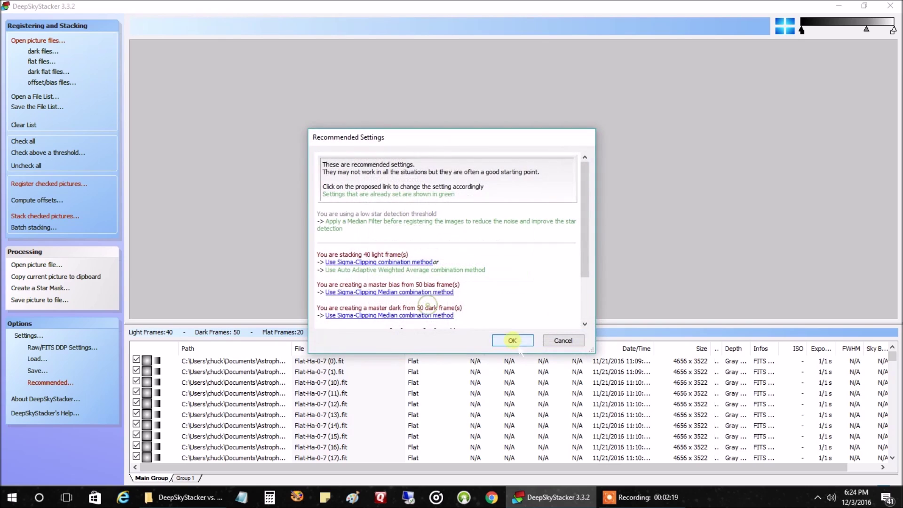
left_click(513, 340)
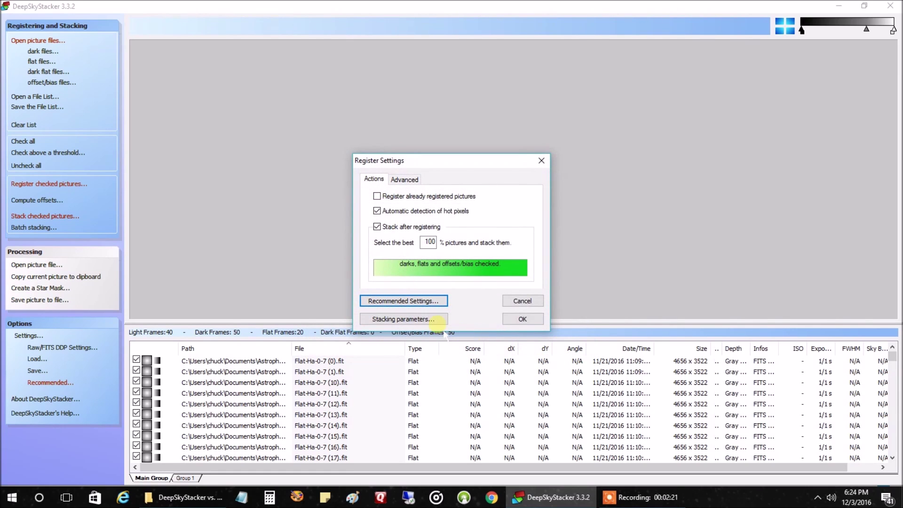
Step: Review the stacking parameters and start stacking 40 lights with 50 darks, 50 offsets and 20 flats
left_click(437, 320)
left_click(562, 324)
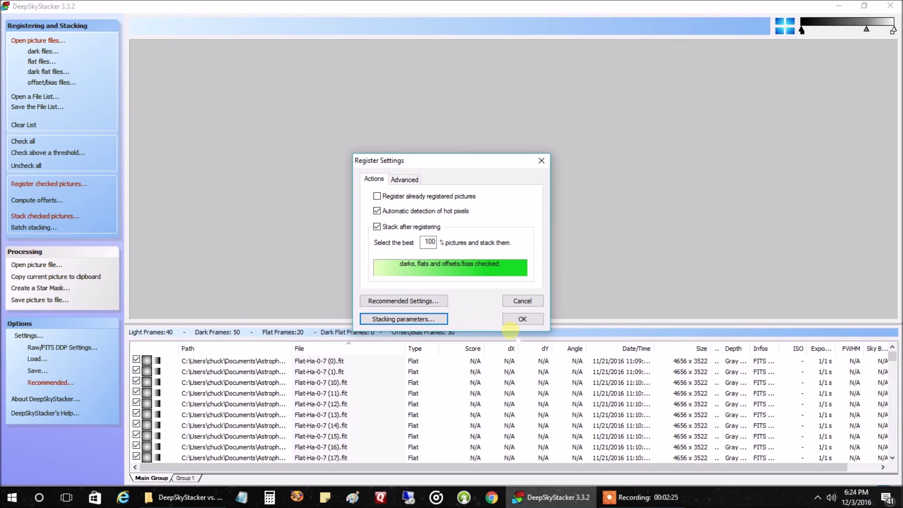
left_click(520, 322)
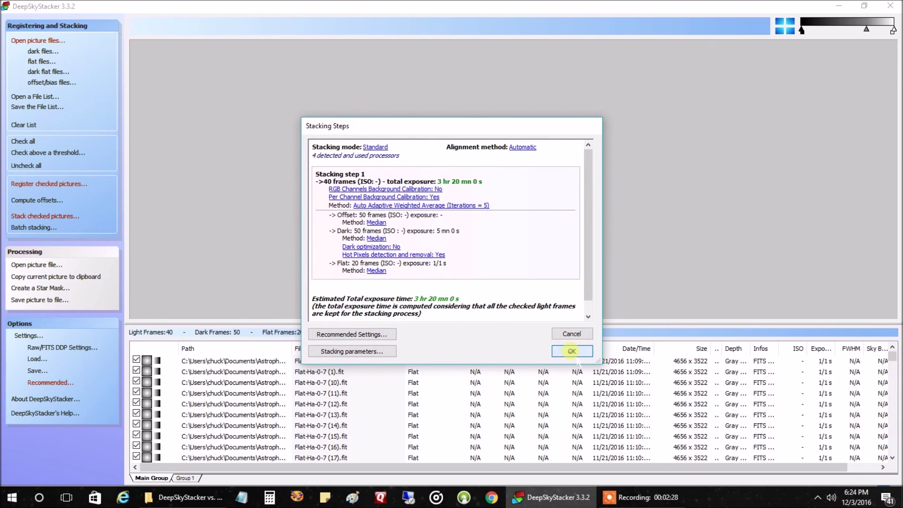
left_click(571, 351)
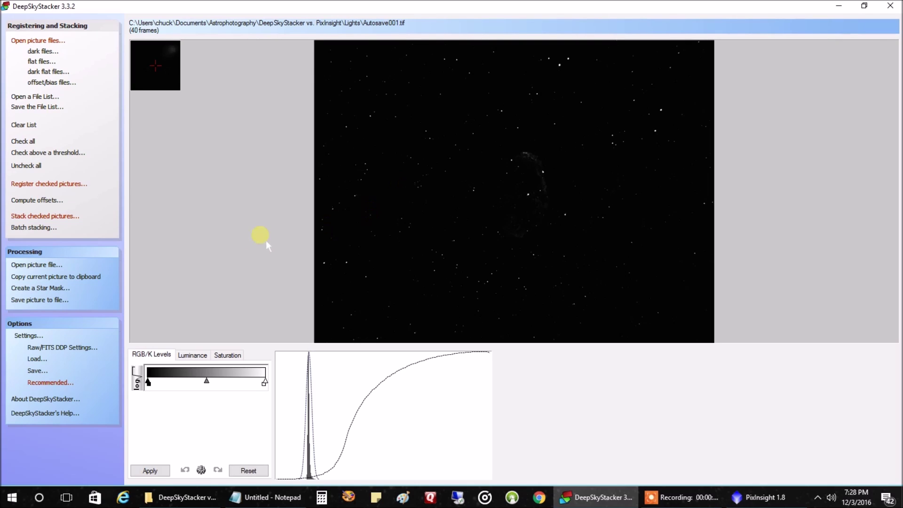
Step: Save the stack as a 16-bit TIFF, DSS-Stacked, in a new DeepSkyStacker vs. PixInsight\Stacked folder
left_click(26, 300)
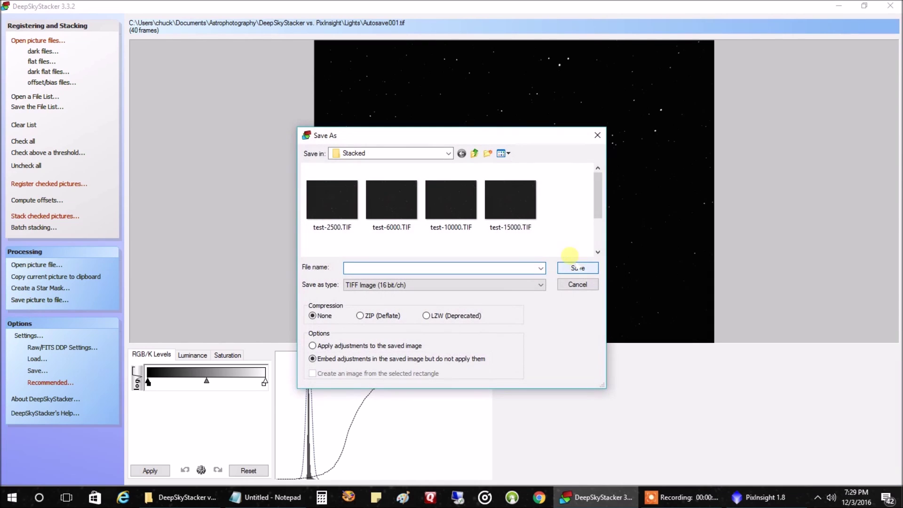
left_click(475, 153)
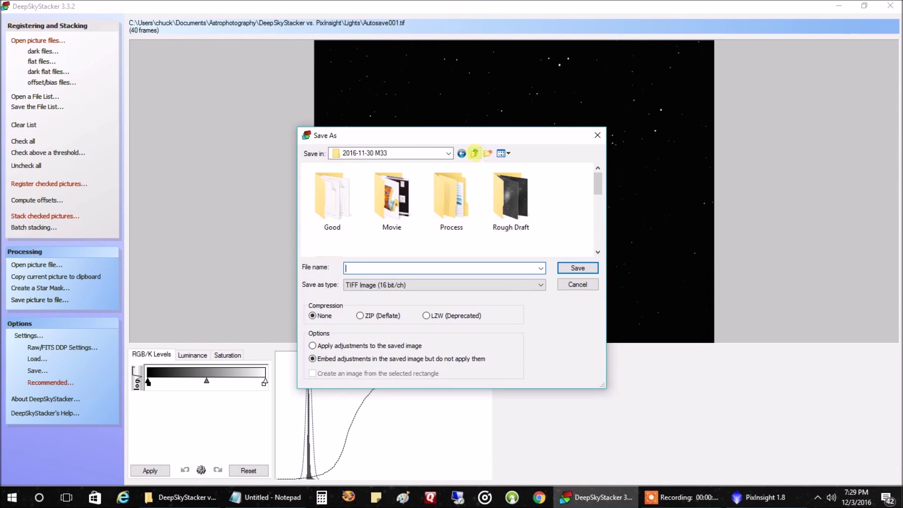
left_click(475, 153)
scroll(414, 207, "down", 5)
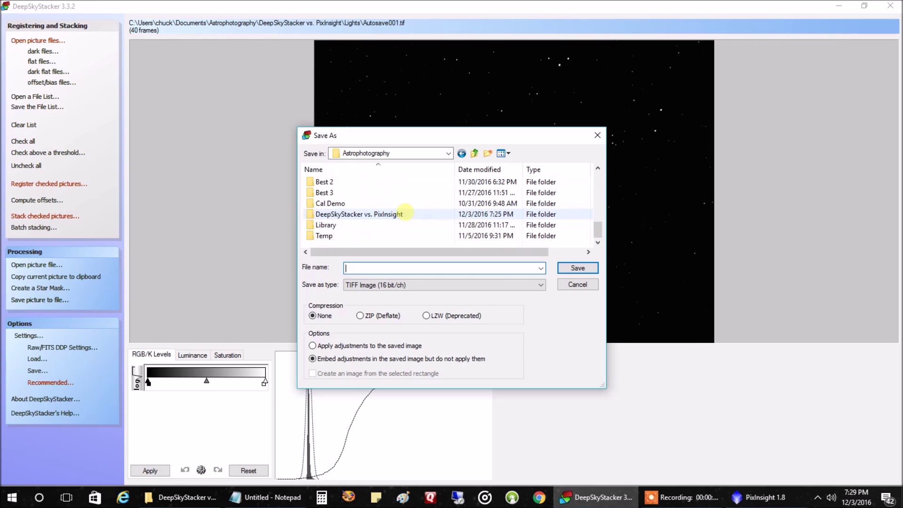
double_click(397, 213)
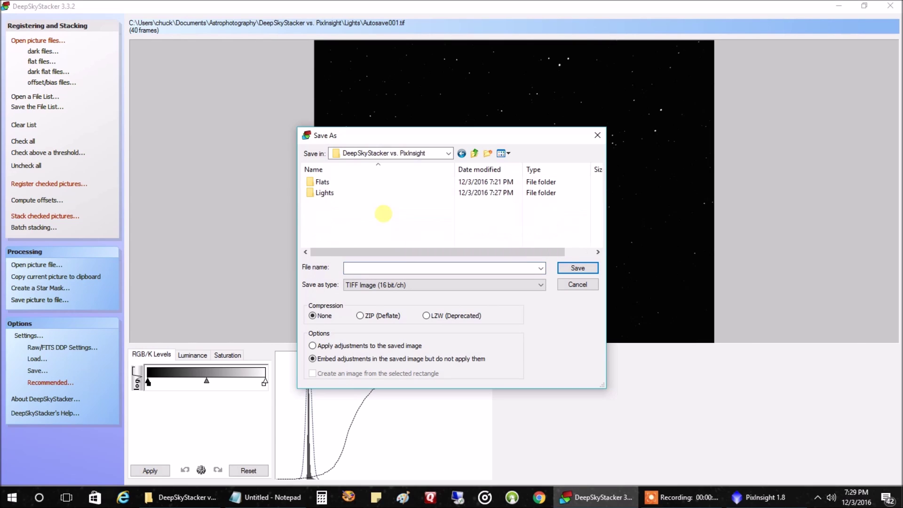
left_click(488, 153)
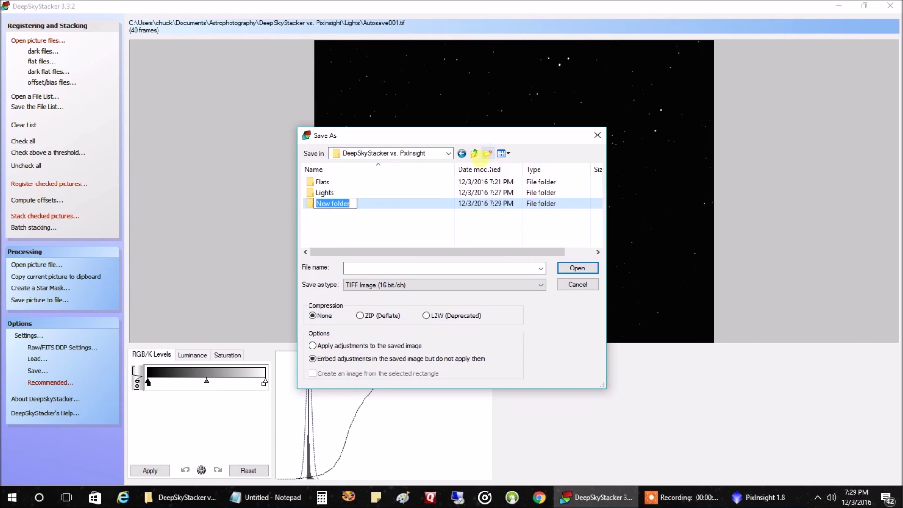
type("Stacked")
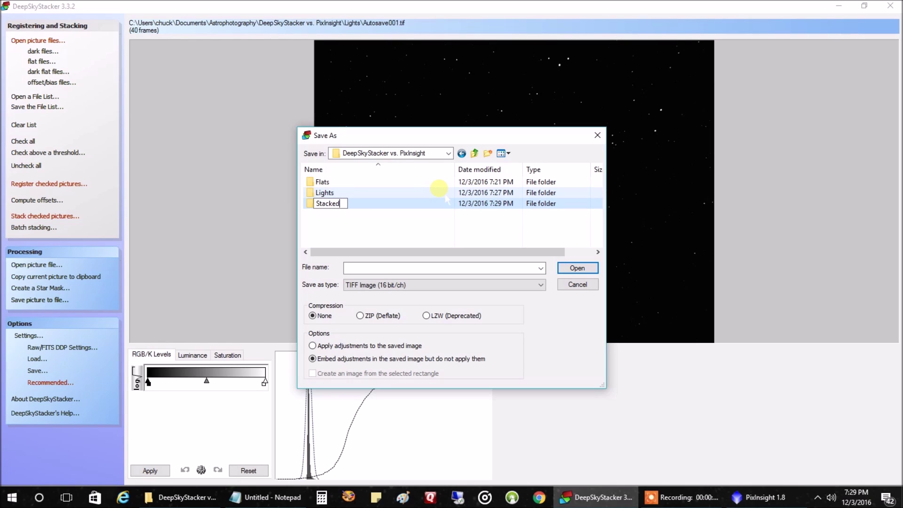
key("Return")
key("Return")
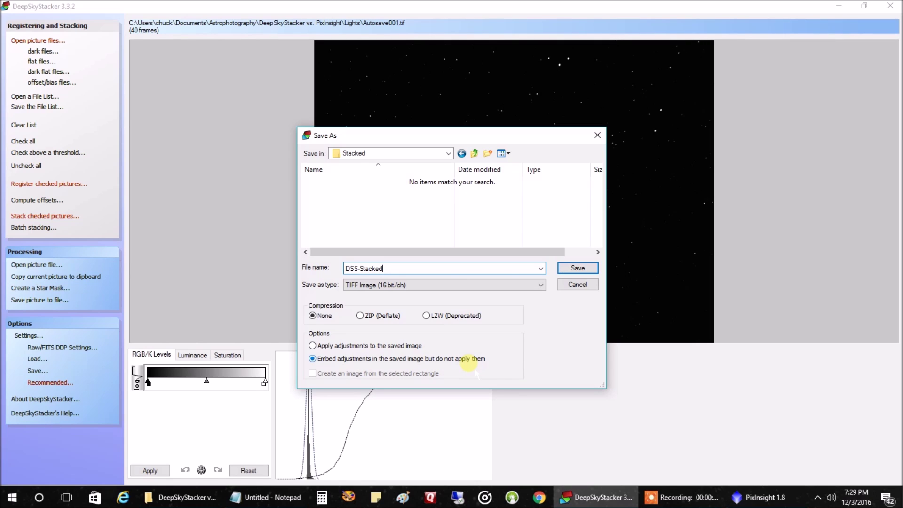
left_click(577, 268)
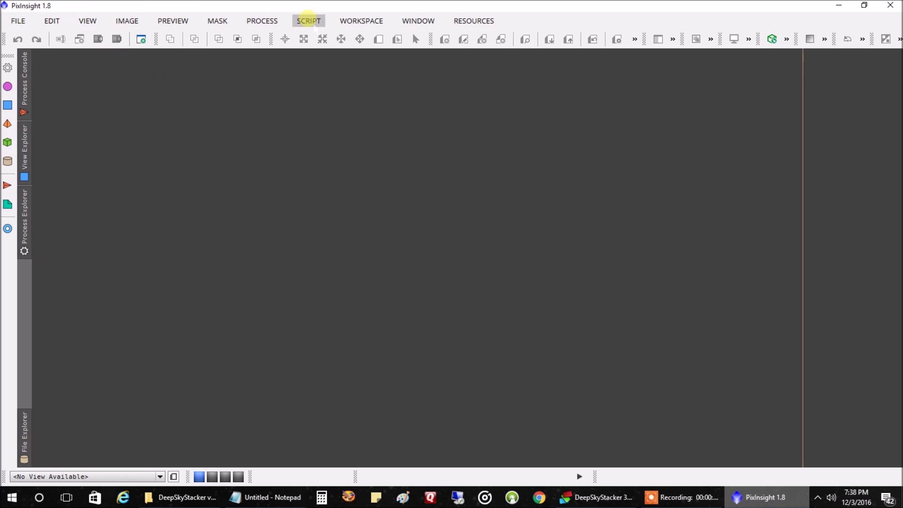
Step: Launch SCRIPT > Batch Processing > BatchPreprocessing
left_click(312, 23)
mouse_move(350, 43)
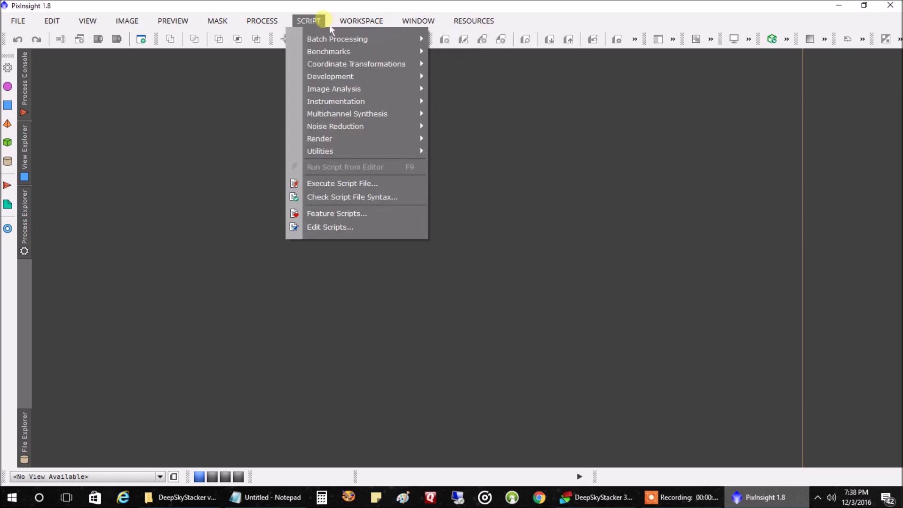
mouse_move(397, 38)
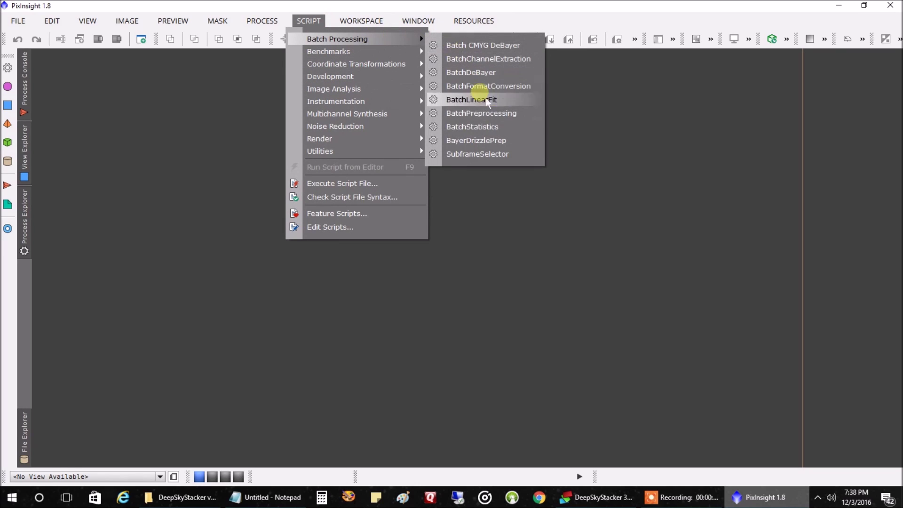
left_click(484, 114)
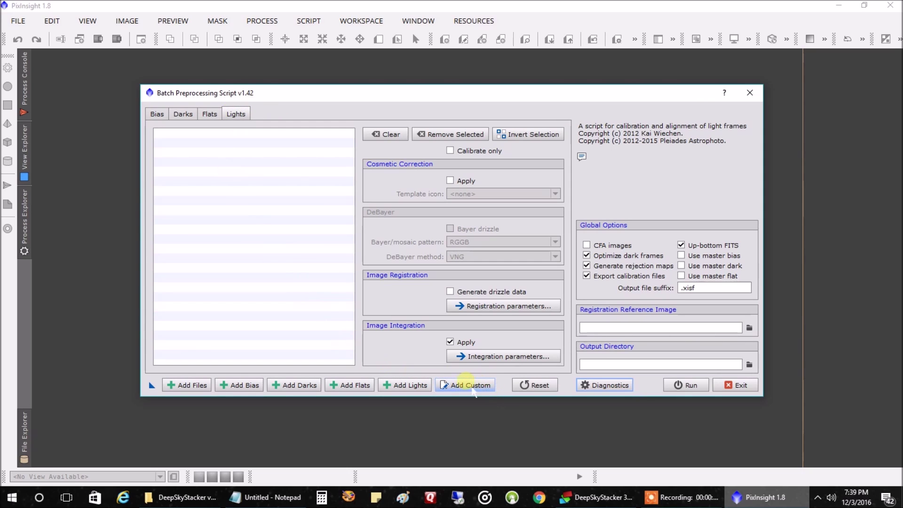
Step: Add custom files Light-Ha_001.fit through Light-Ha-5_005.fit from the Lights folder
left_click(461, 386)
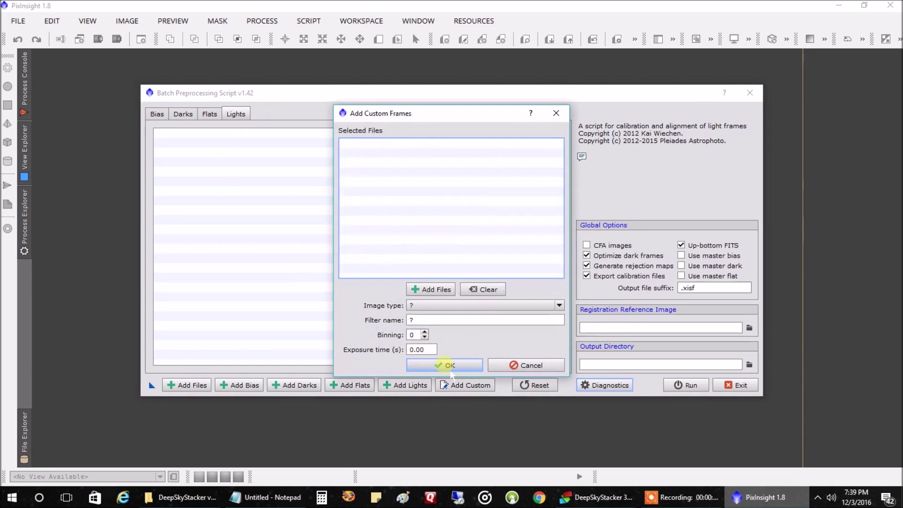
left_click(433, 290)
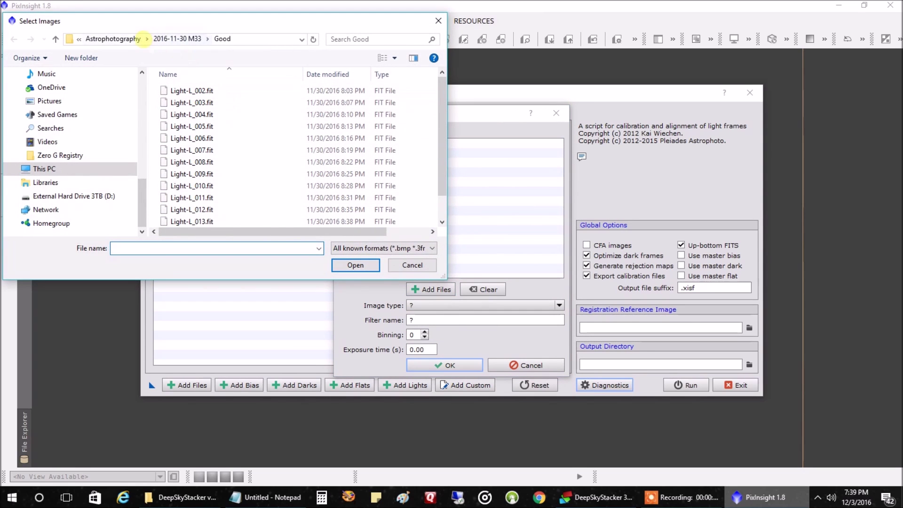
left_click(115, 39)
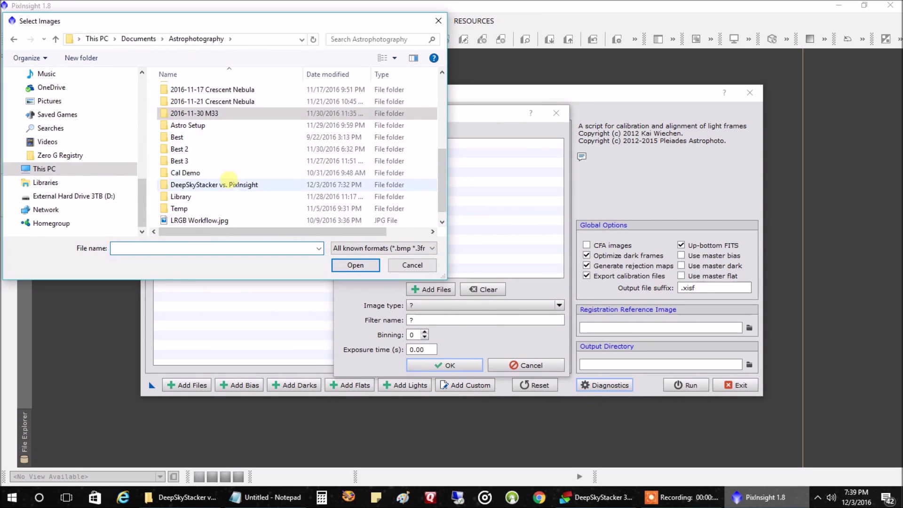
double_click(231, 183)
double_click(179, 103)
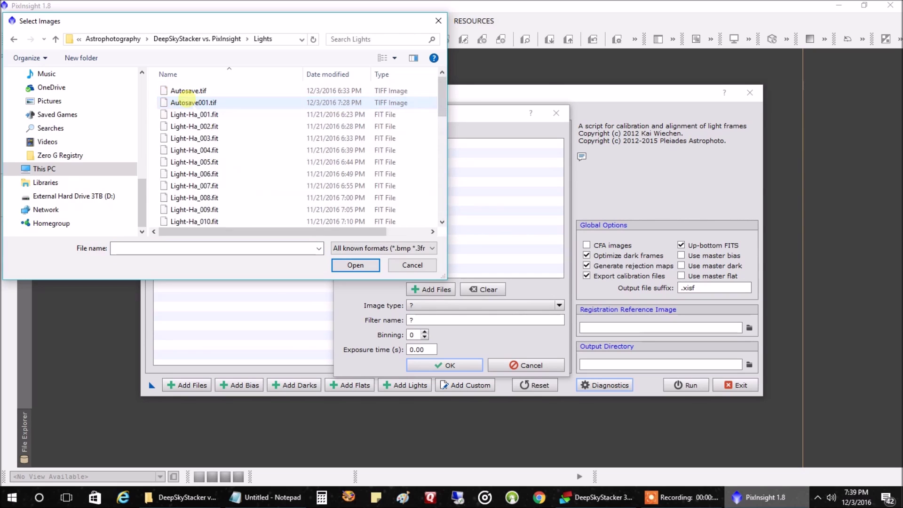
left_click(183, 114)
scroll(211, 178, "down", 2)
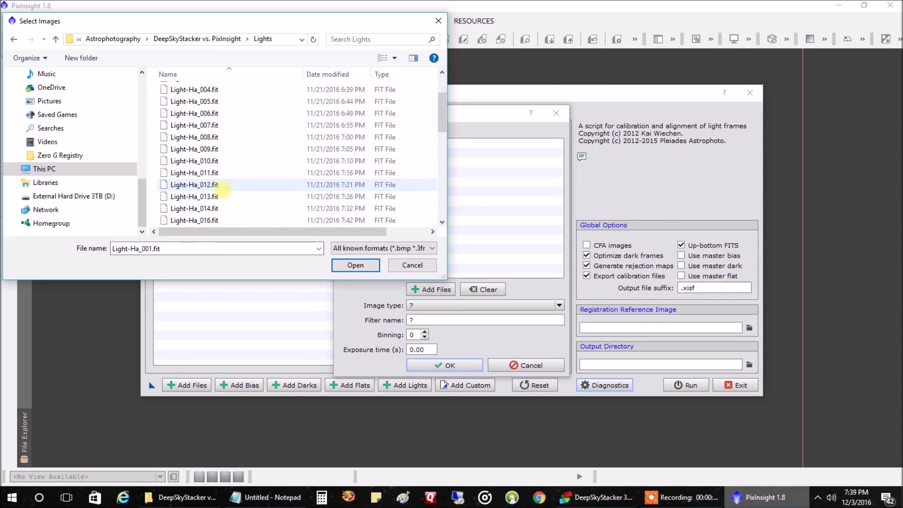
scroll(221, 181, "up", 2)
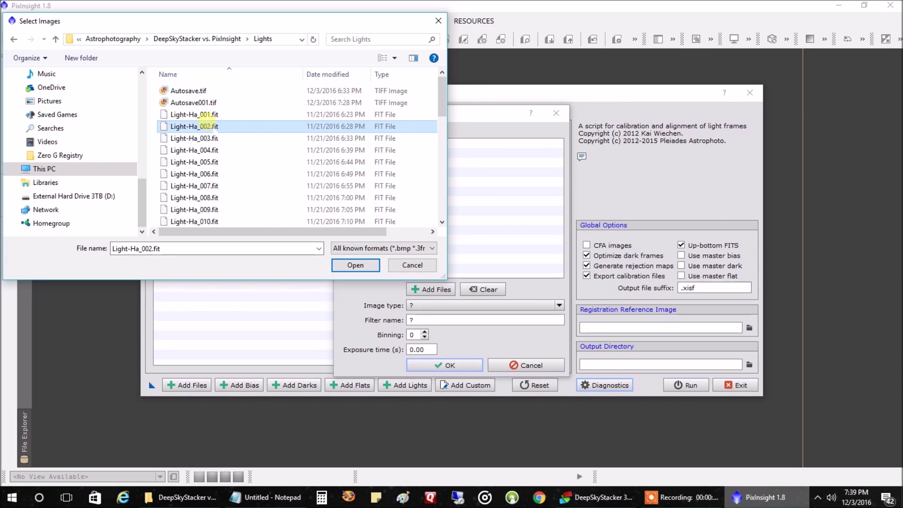
scroll(205, 138, "down", 10)
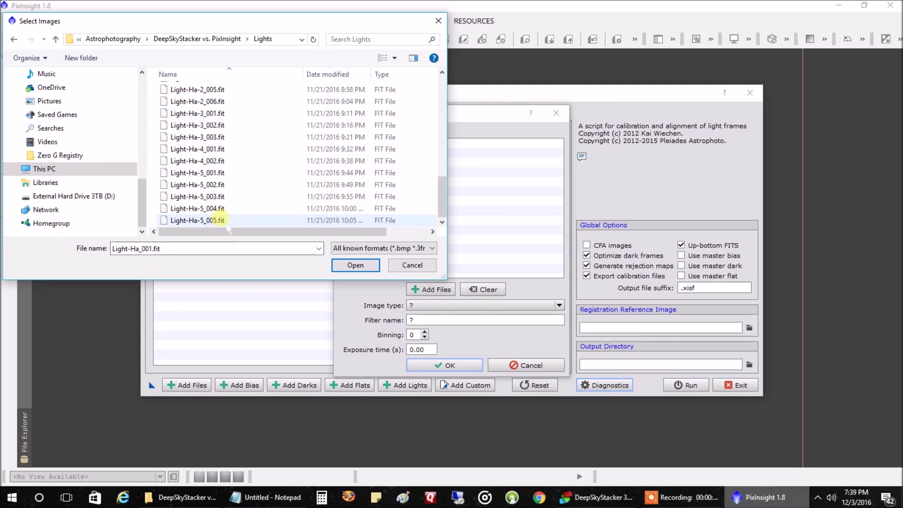
left_click(221, 220, "shift")
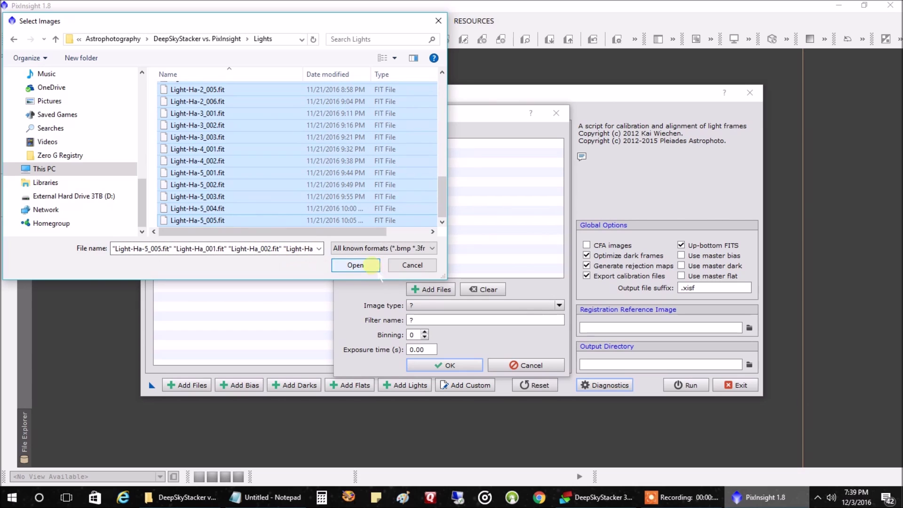
left_click(355, 265)
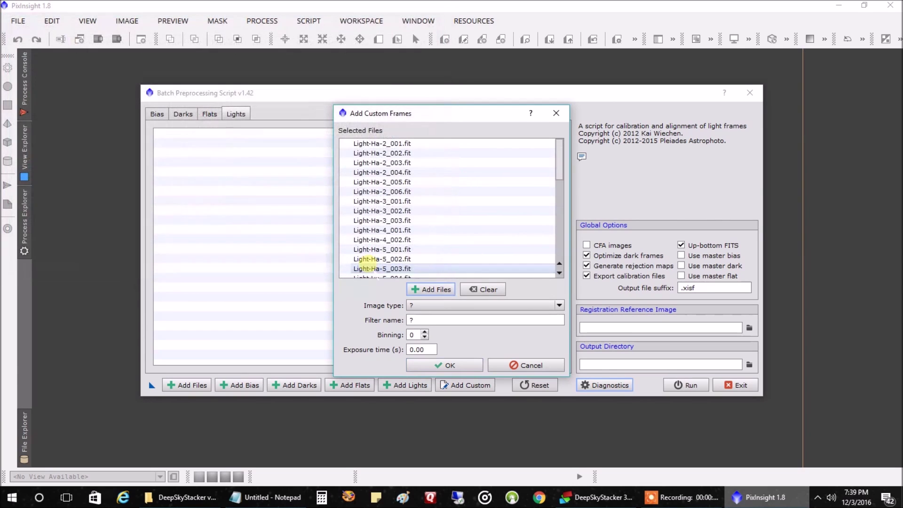
Step: Set the added files' image type to Light frame with filter name Ha, and confirm
left_click(424, 305)
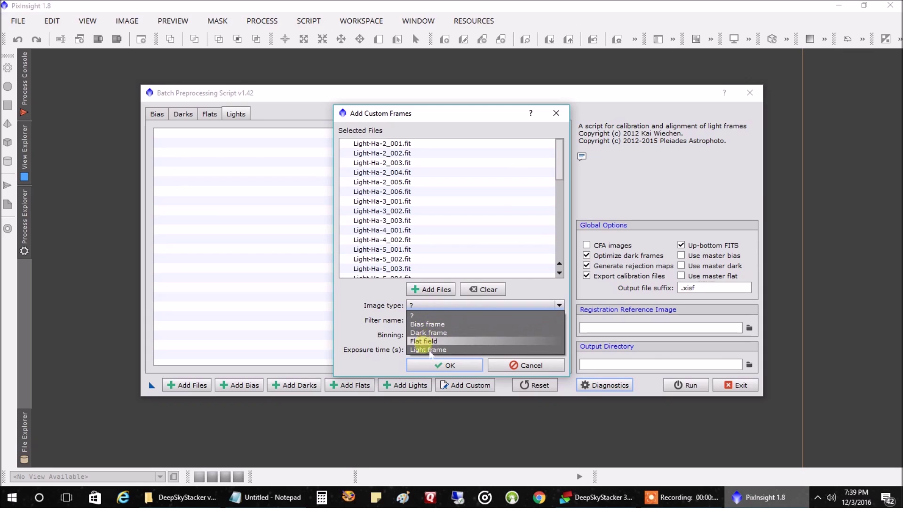
left_click(427, 351)
left_click(420, 320)
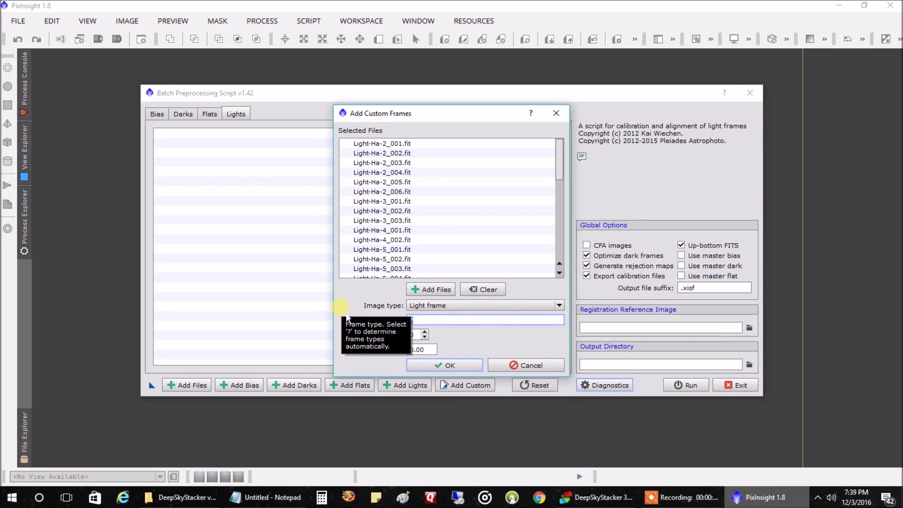
type("Haa")
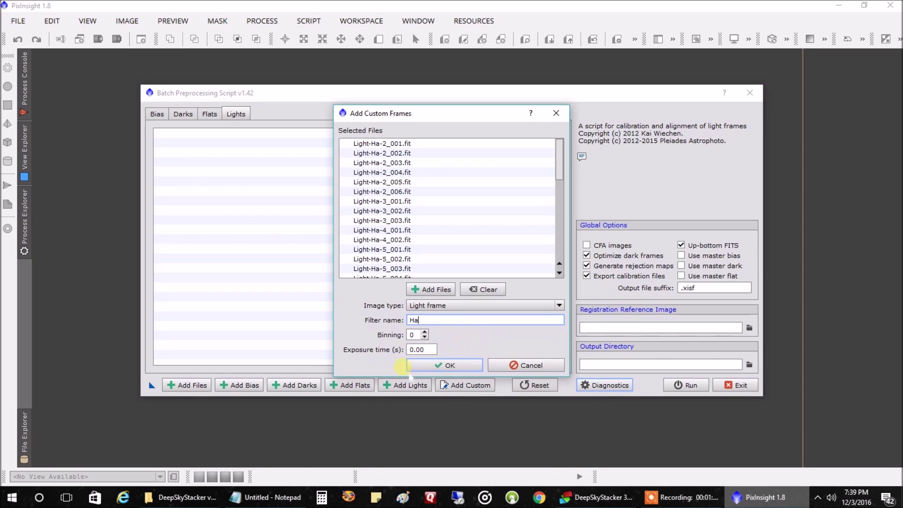
left_click(451, 365)
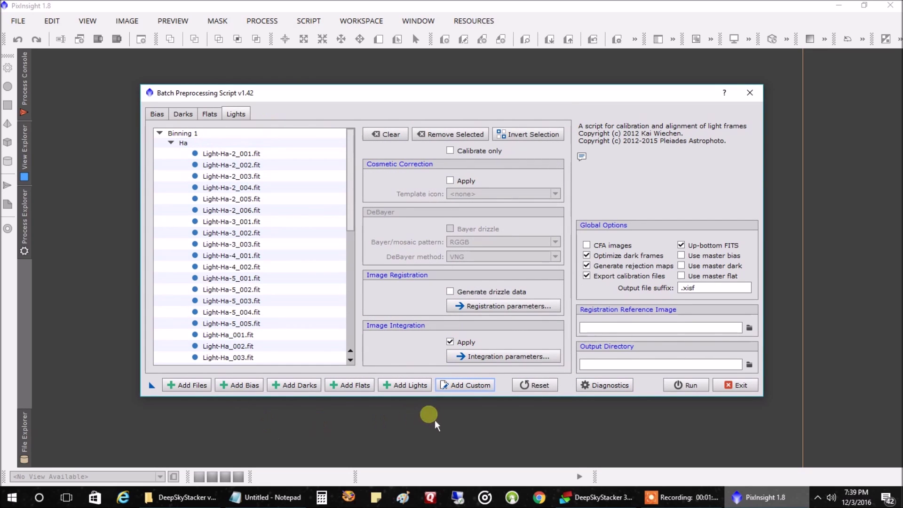
Step: Add custom files Flat-Ha-0-7 (0) through (19) from the Flats folder
left_click(458, 384)
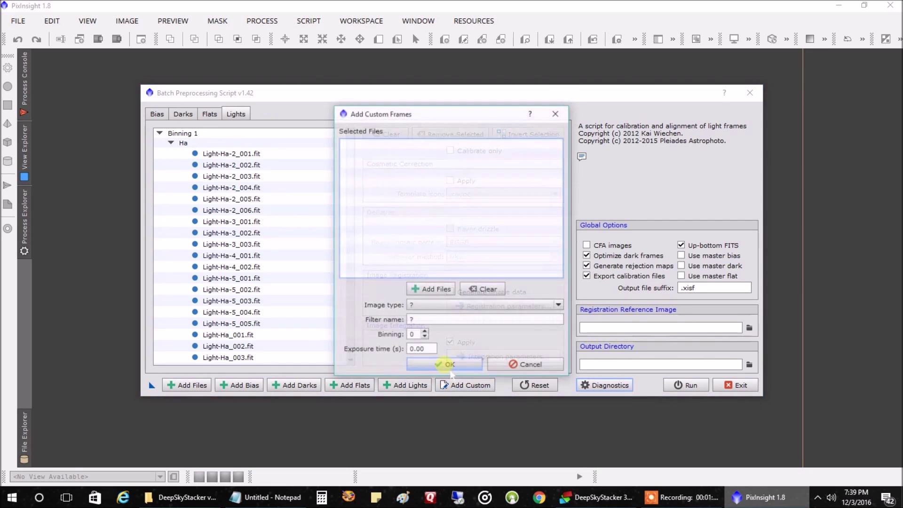
left_click(432, 289)
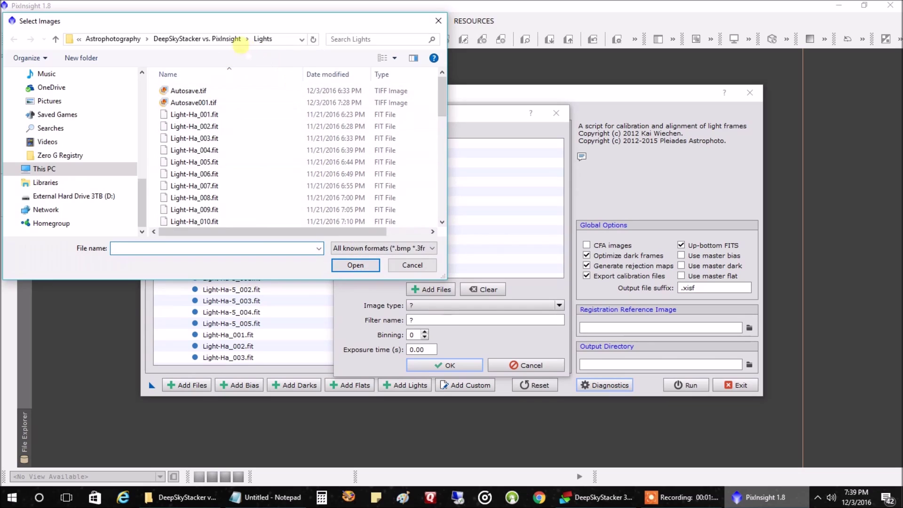
left_click(173, 38)
double_click(182, 91)
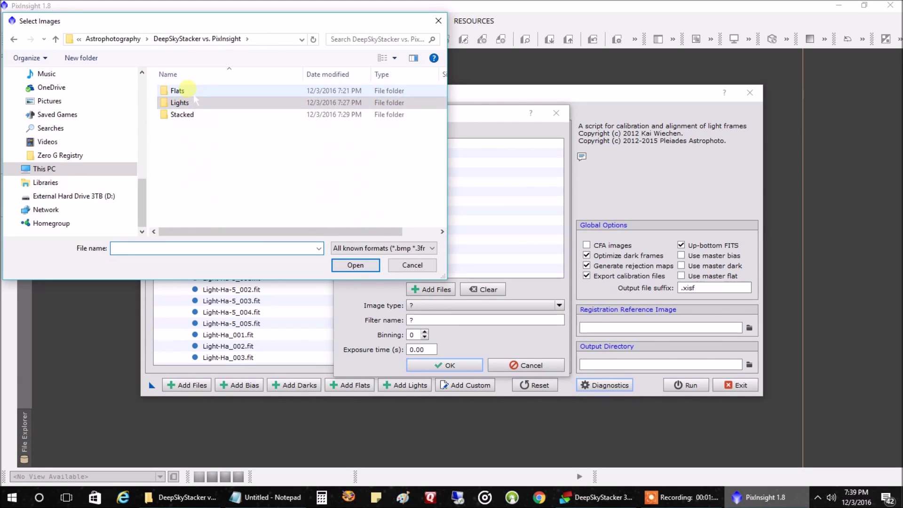
left_click(185, 90)
scroll(232, 175, "down", 3)
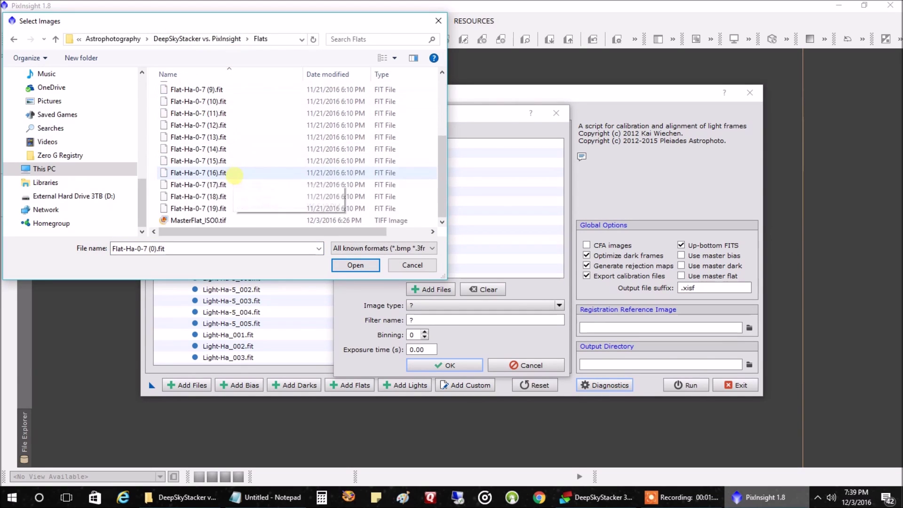
left_click(216, 208, "shift")
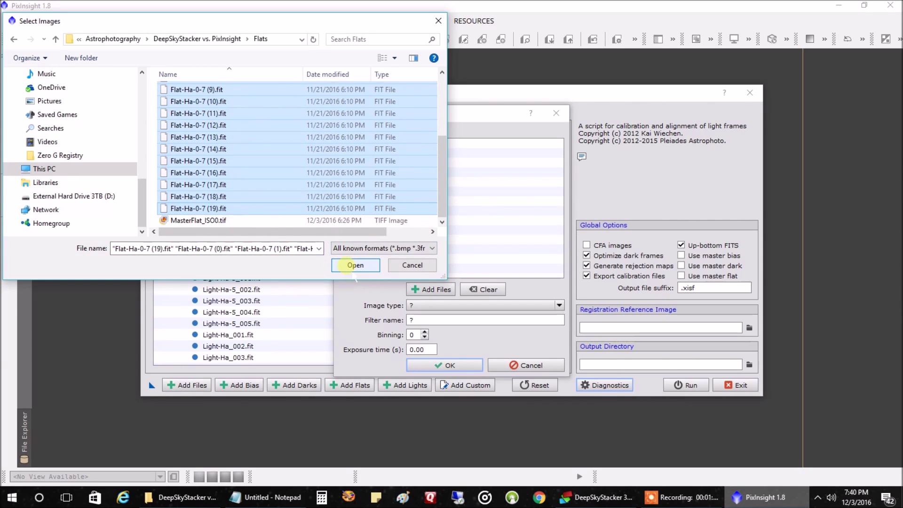
left_click(354, 266)
Step: Set the flats' image type to Flat field with filter name Ha, and confirm
left_click(441, 306)
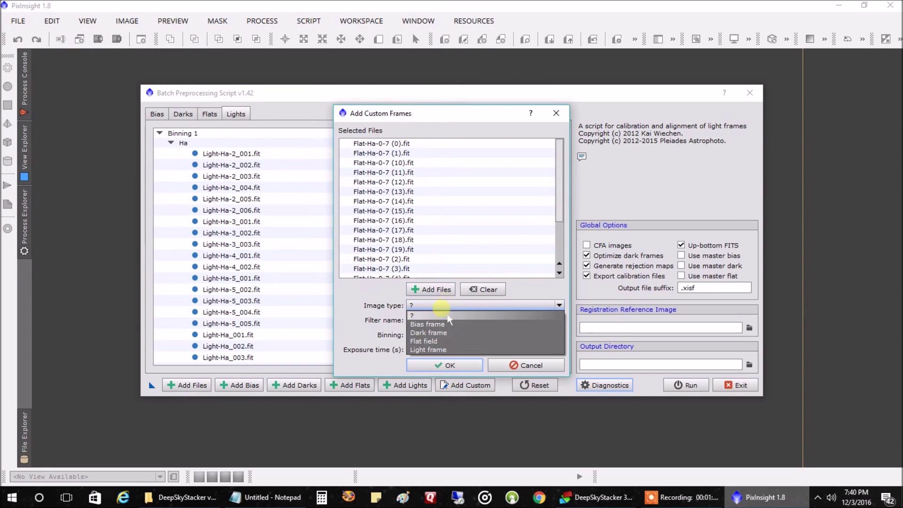
left_click(424, 341)
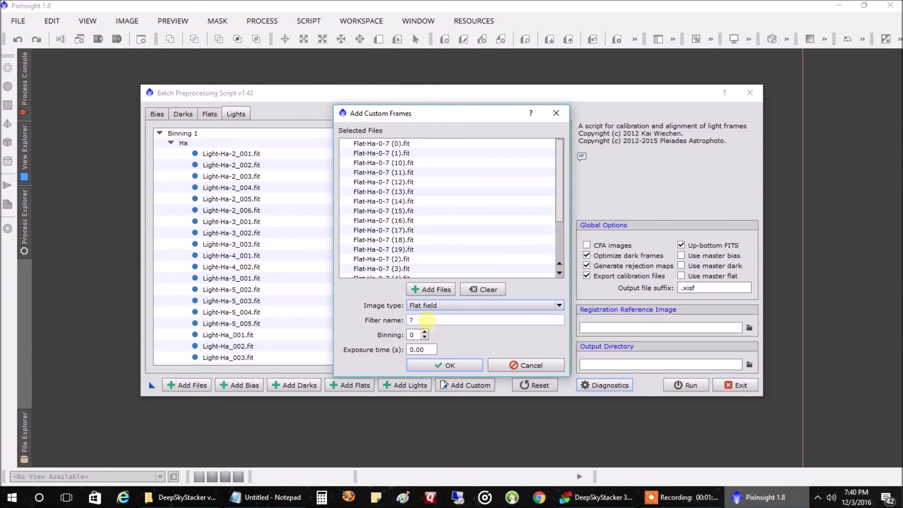
left_click(427, 321)
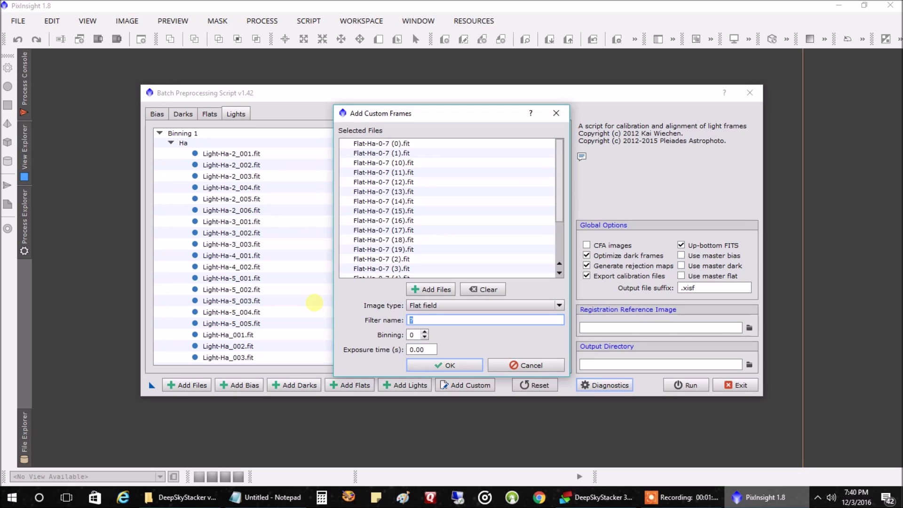
type("Ha")
left_click(447, 365)
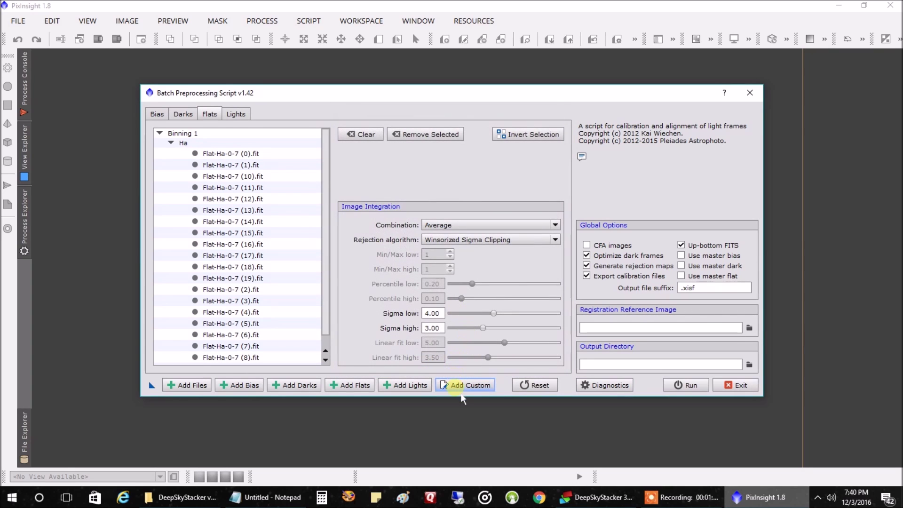
left_click(463, 385)
Step: Select and load all the Bias files from the Library\Bias folder
left_click(435, 289)
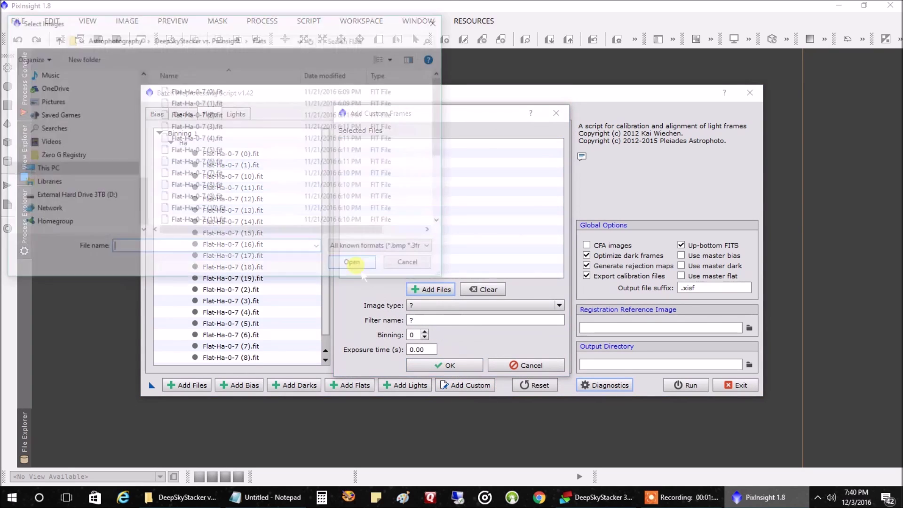
left_click(113, 39)
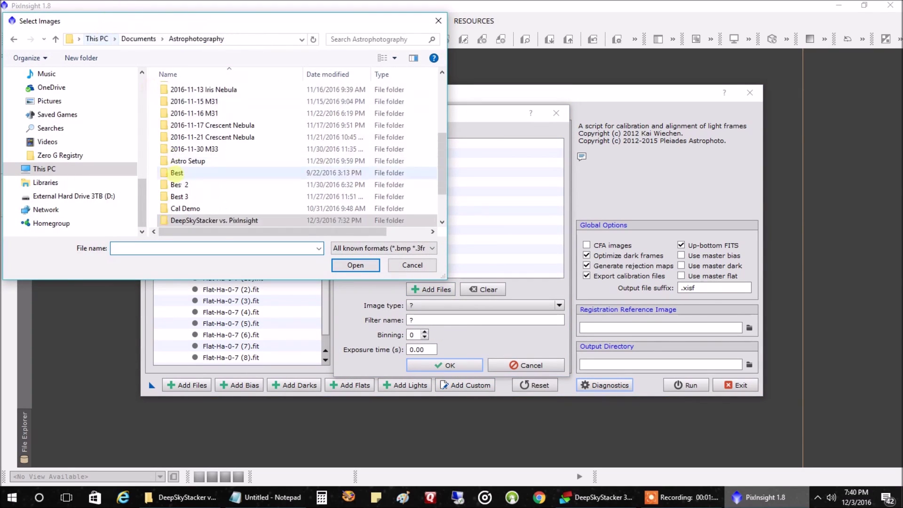
double_click(188, 183)
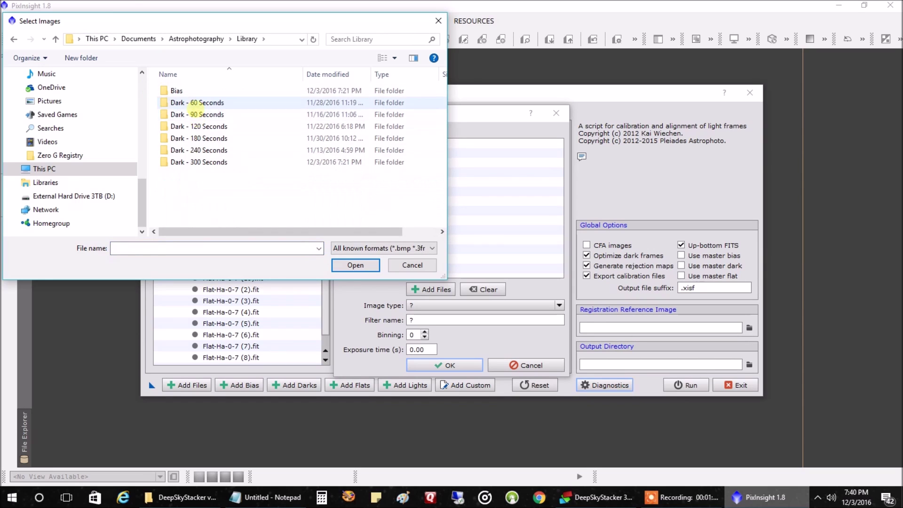
double_click(181, 90)
left_click(211, 115)
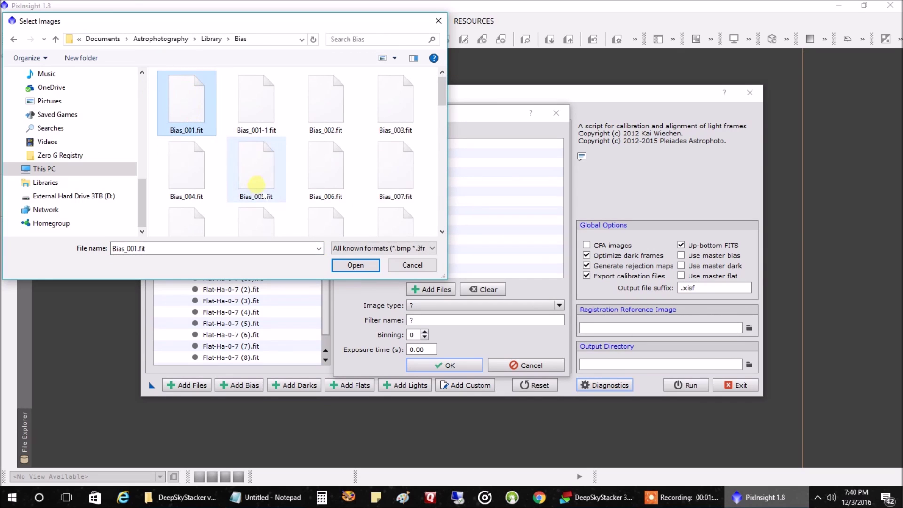
scroll(260, 185, "down", 4)
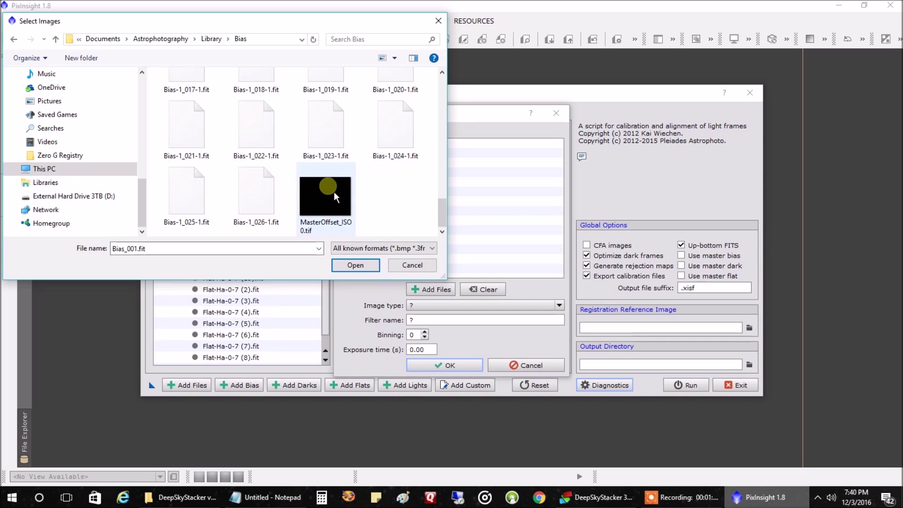
left_click(263, 203, "shift")
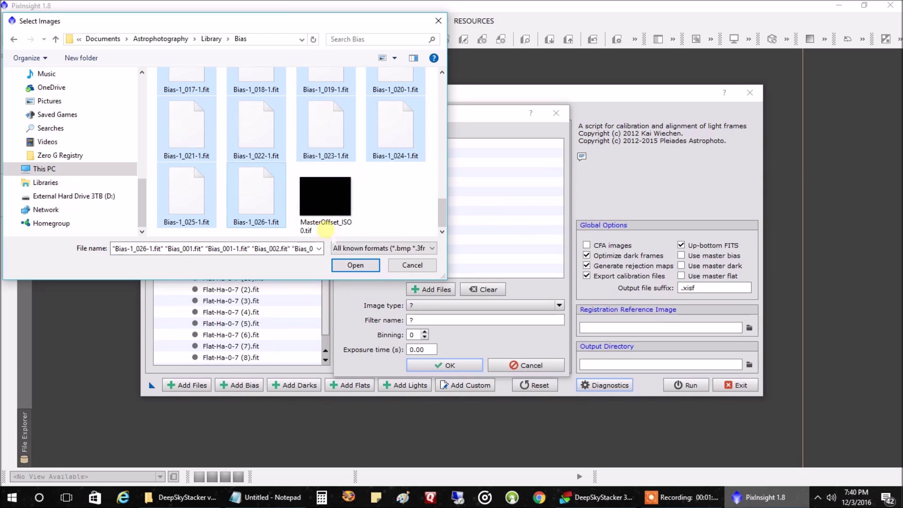
left_click(340, 266)
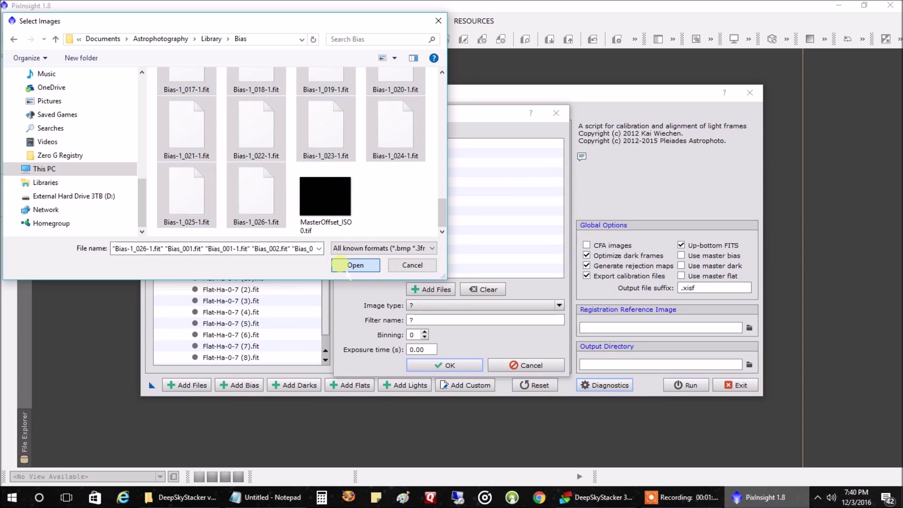
Step: Set the files' image type to Bias frame with filter name Bias, and confirm
left_click(428, 306)
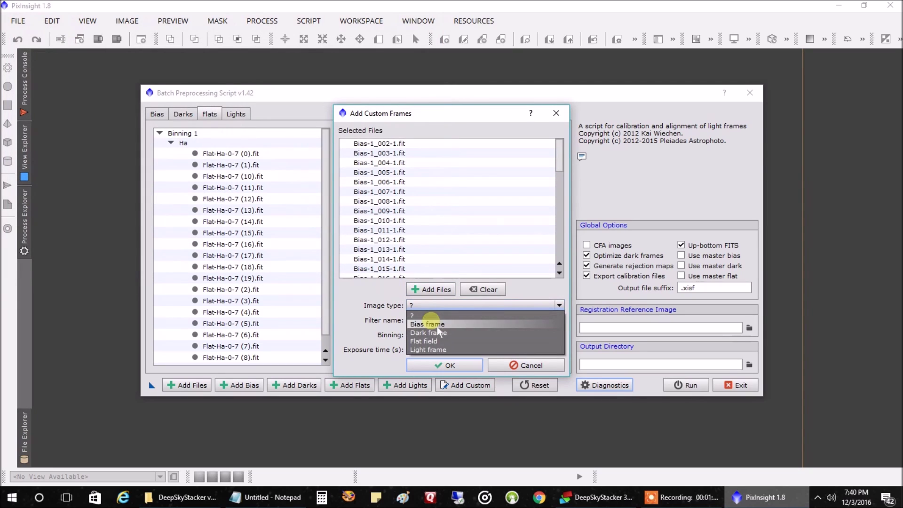
left_click(437, 326)
key("Tab")
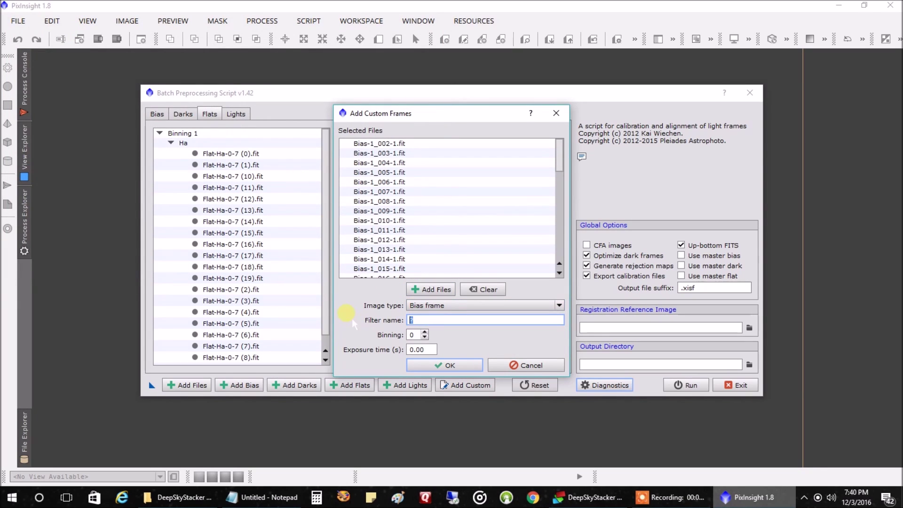
type("Bias")
left_click(428, 365)
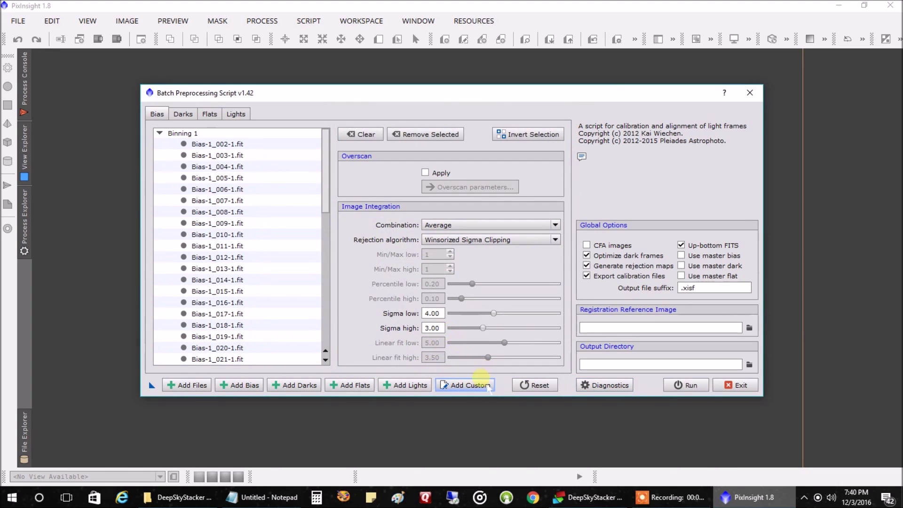
Step: Select and load all Dark-300s files from Library\Dark - 300 Seconds as custom files
left_click(480, 388)
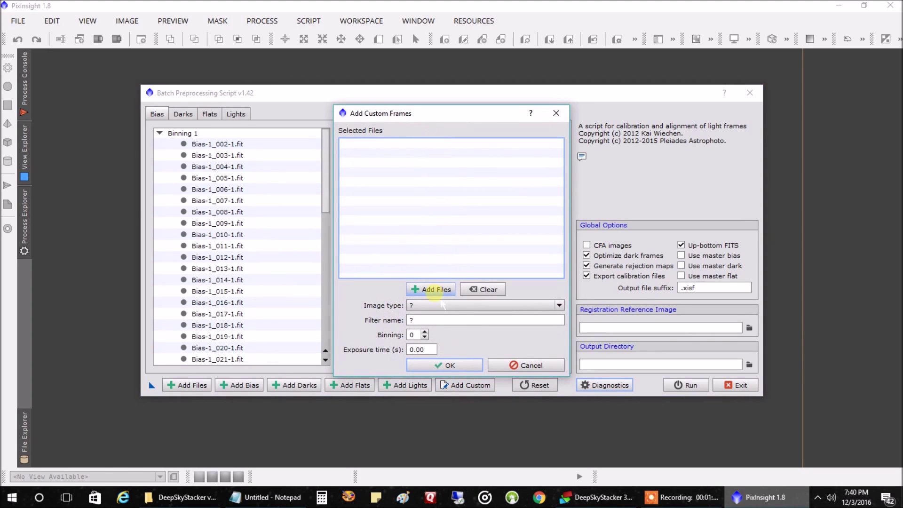
left_click(433, 289)
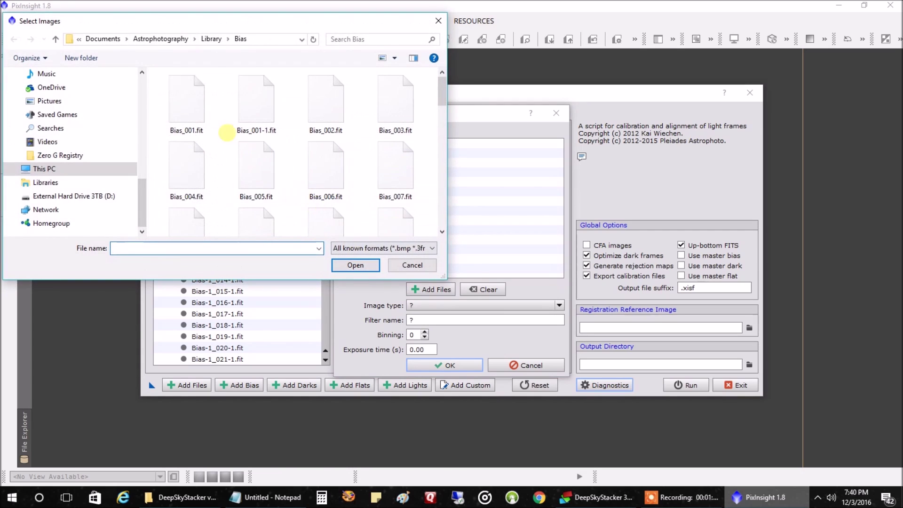
left_click(211, 39)
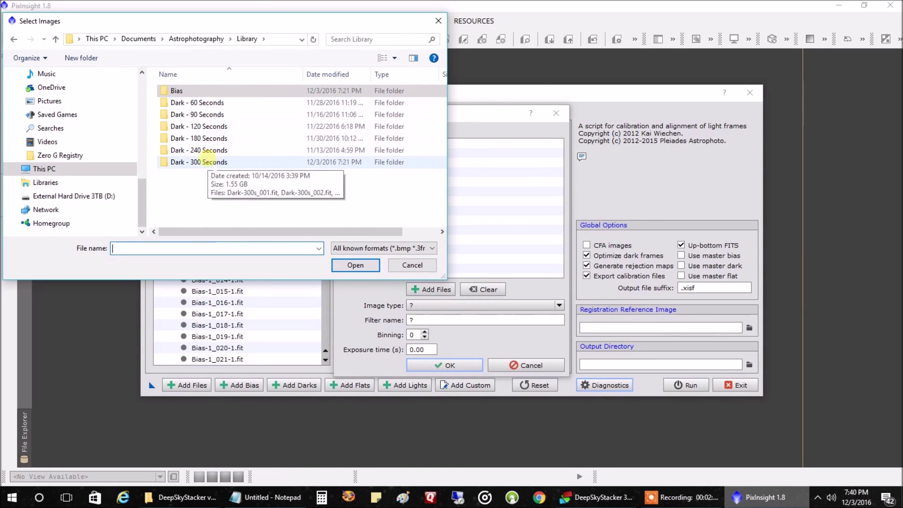
double_click(206, 161)
left_click(198, 102)
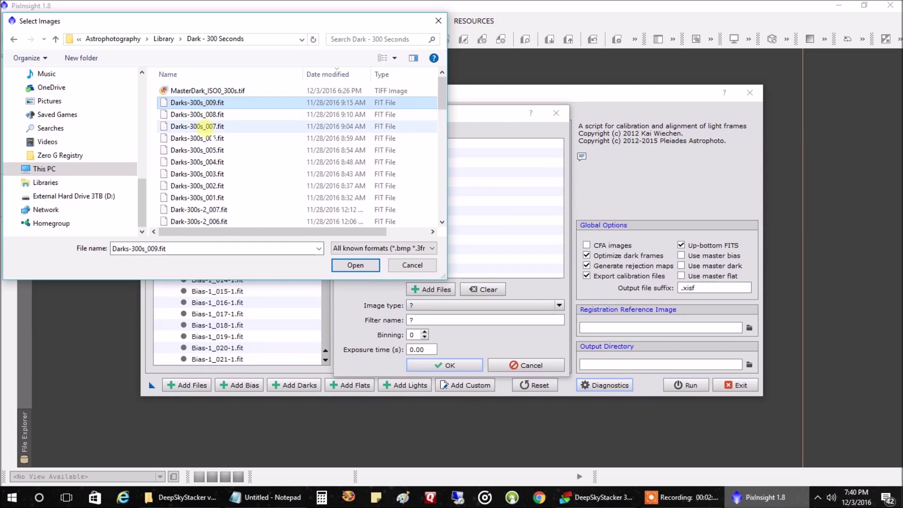
scroll(221, 221, "down", 1)
scroll(221, 224, "down", 6)
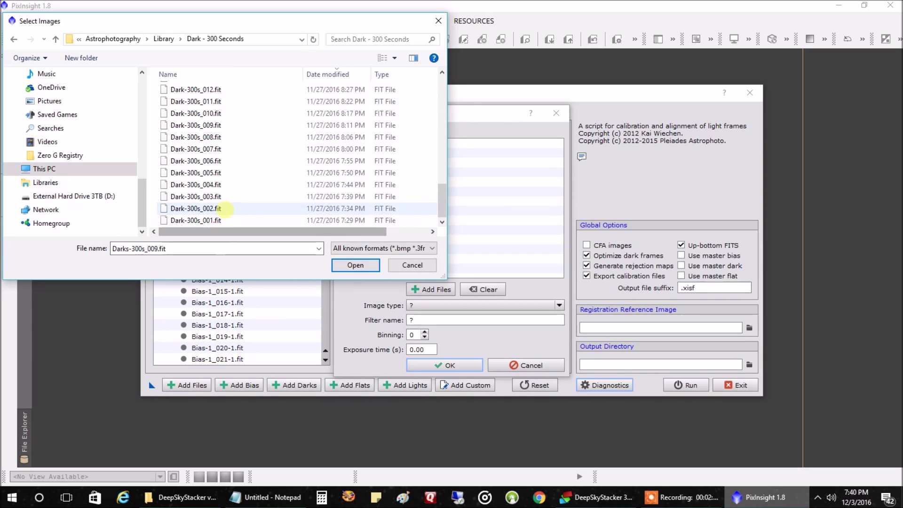
left_click(227, 223, "shift")
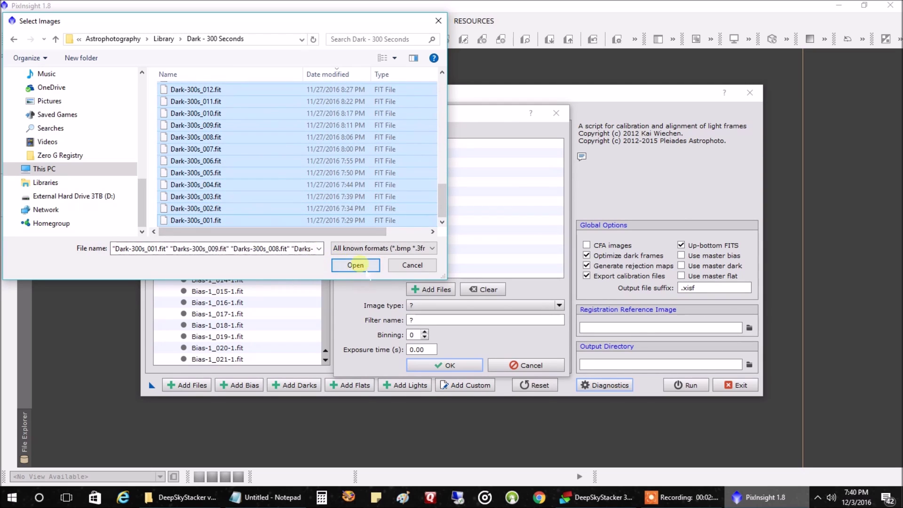
left_click(356, 265)
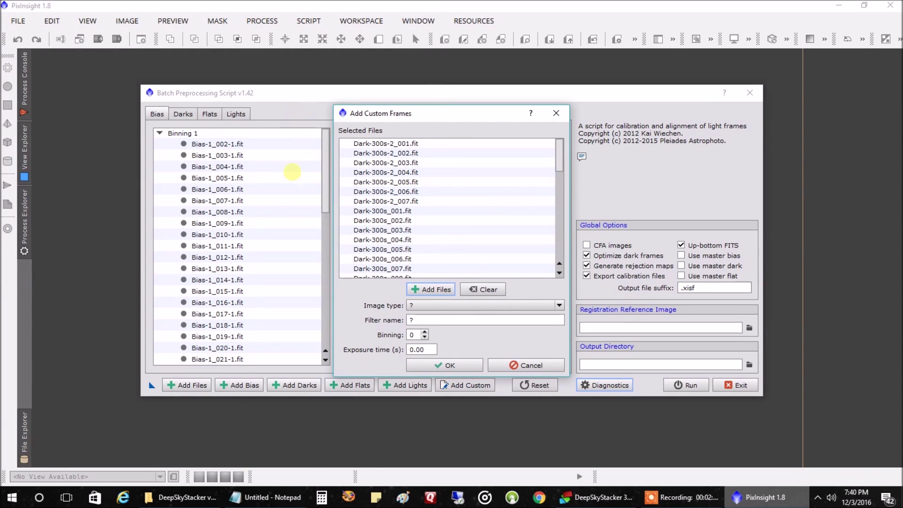
Step: Set the files' image type to Dark frame with filter name Darks, and confirm
left_click(417, 305)
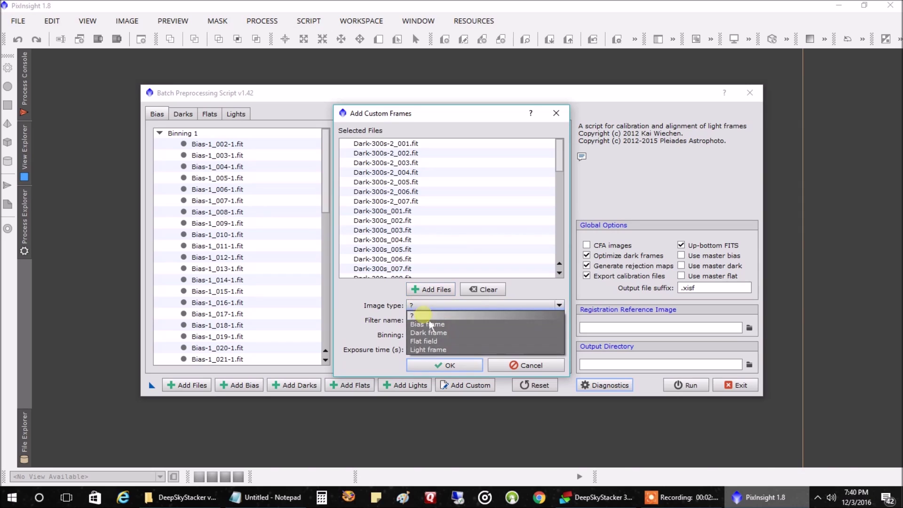
left_click(428, 333)
left_click(410, 321)
type("Darks")
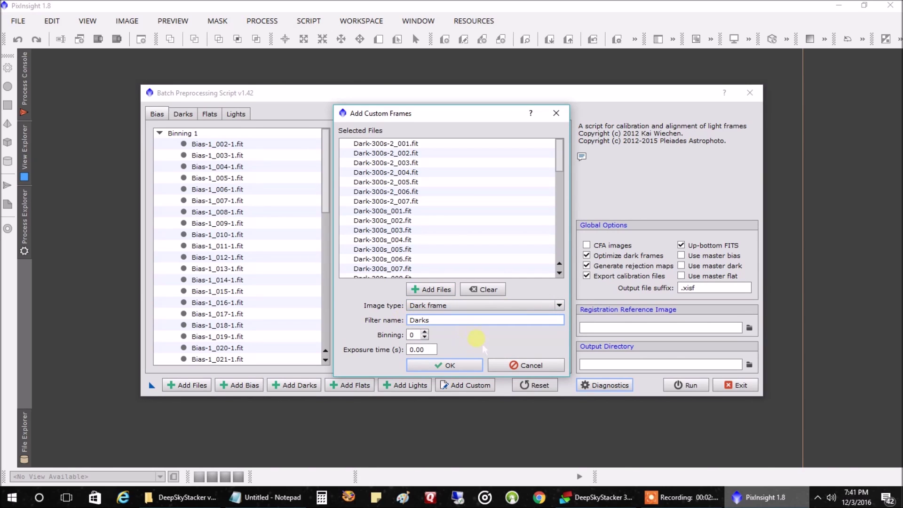
left_click(447, 370)
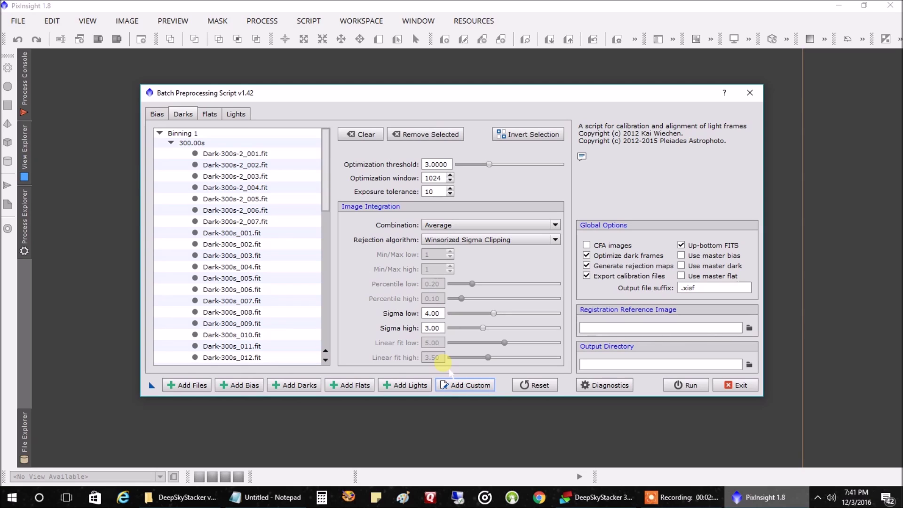
Step: Make Light-Ha_004.fit the registration reference and bring up the output directory chooser
left_click(234, 118)
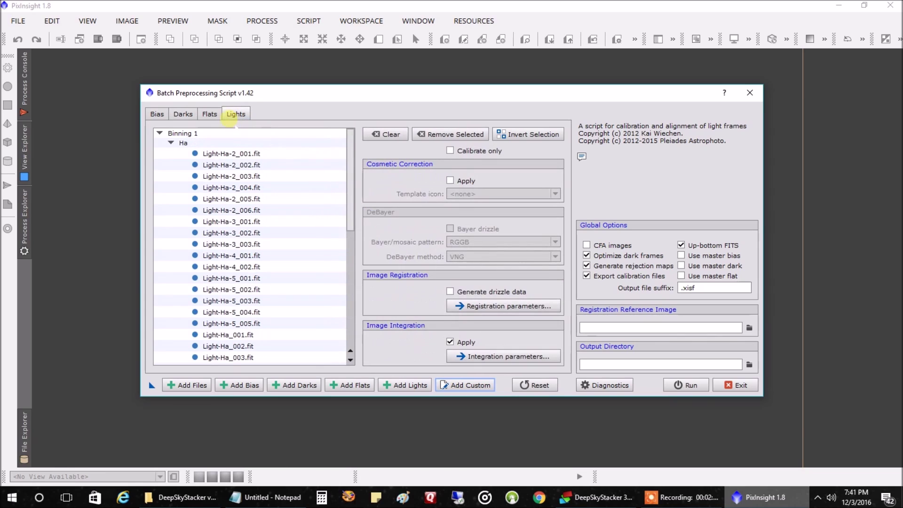
scroll(270, 285, "down", 3)
scroll(253, 292, "down", 10)
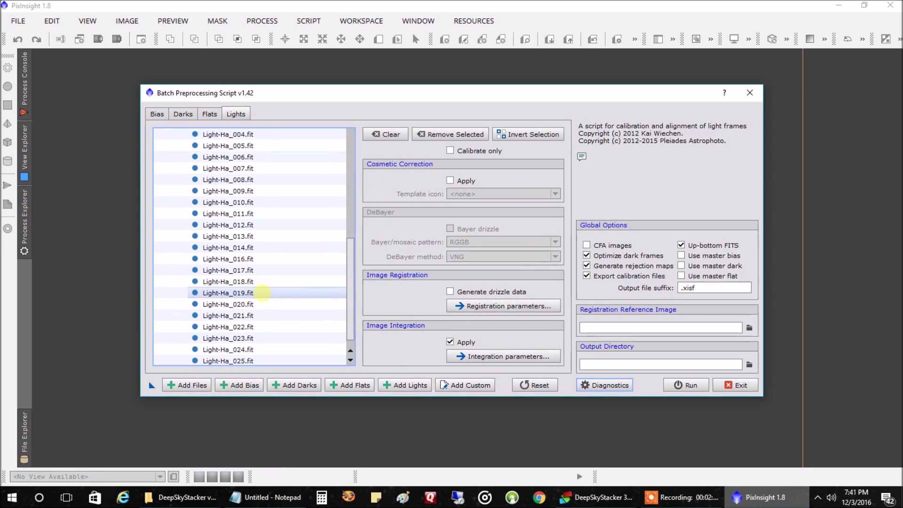
scroll(252, 324, "up", 10)
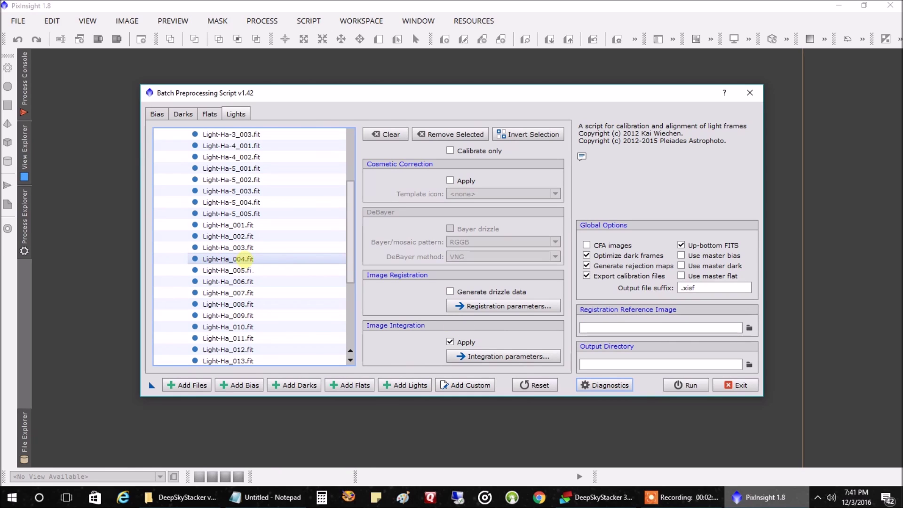
double_click(244, 259)
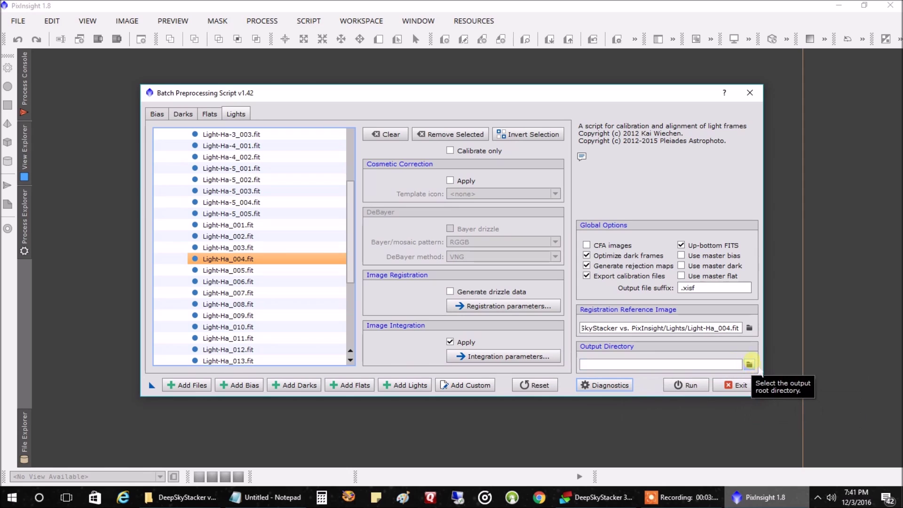
left_click(749, 364)
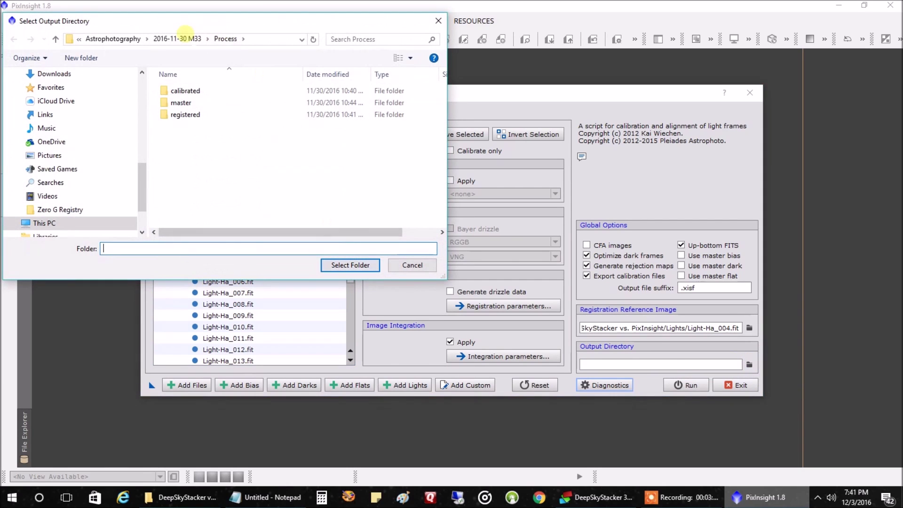
Step: Create a folder named Process under Astrophotography > DeepSkyStacker vs. PixInsight and select it as output
left_click(113, 38)
scroll(217, 162, "down", 5)
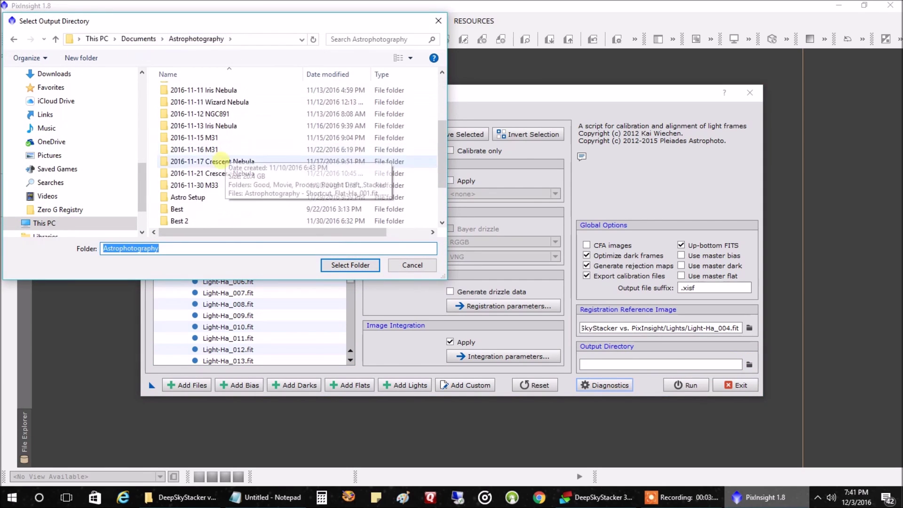
scroll(221, 188, "down", 1)
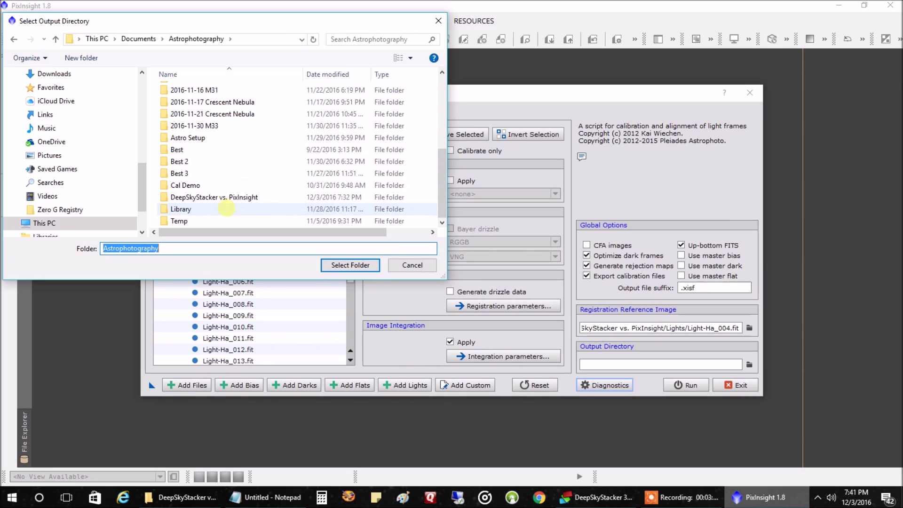
double_click(224, 198)
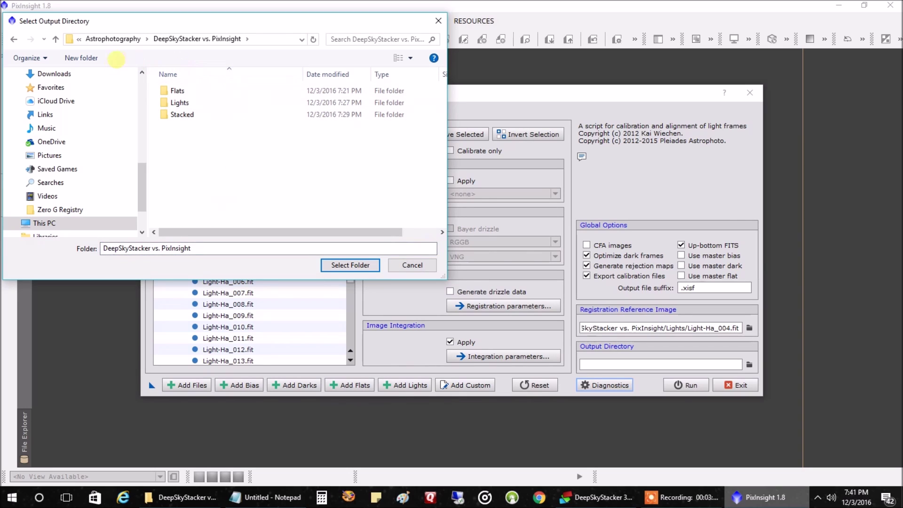
left_click(82, 57)
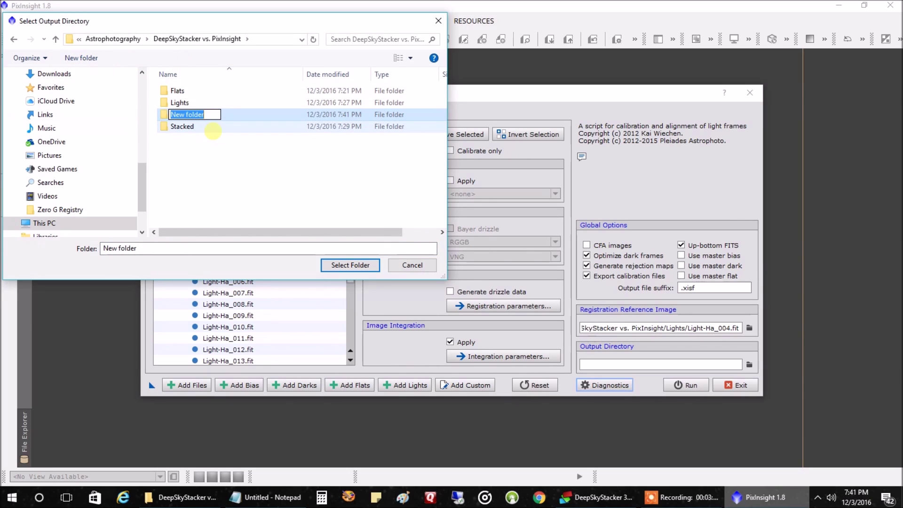
type("Process")
key("Return")
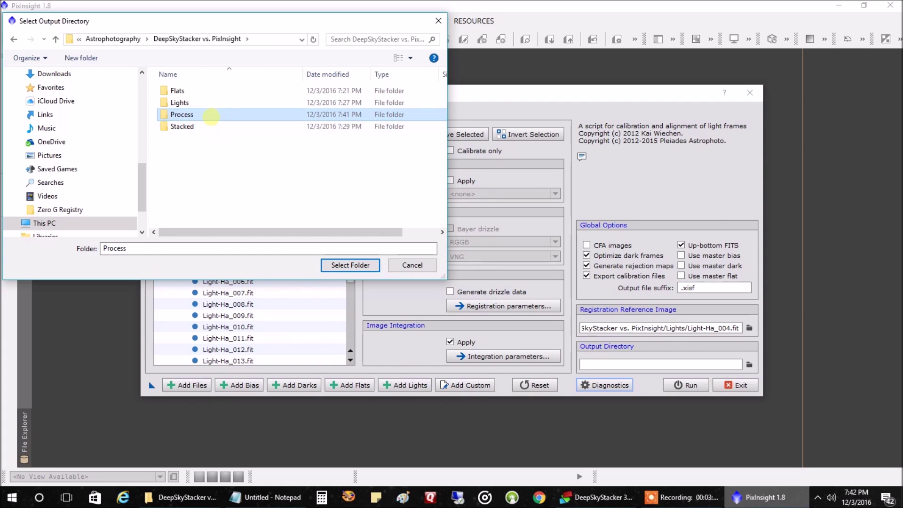
double_click(211, 116)
left_click(360, 271)
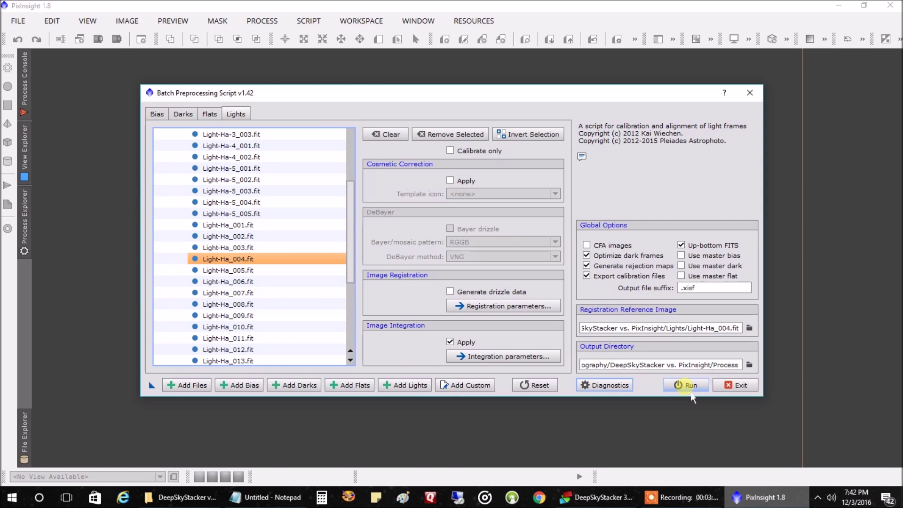
Step: Run the Batch Preprocessing Script, continuing past the Light Frames Integration Warning
left_click(690, 389)
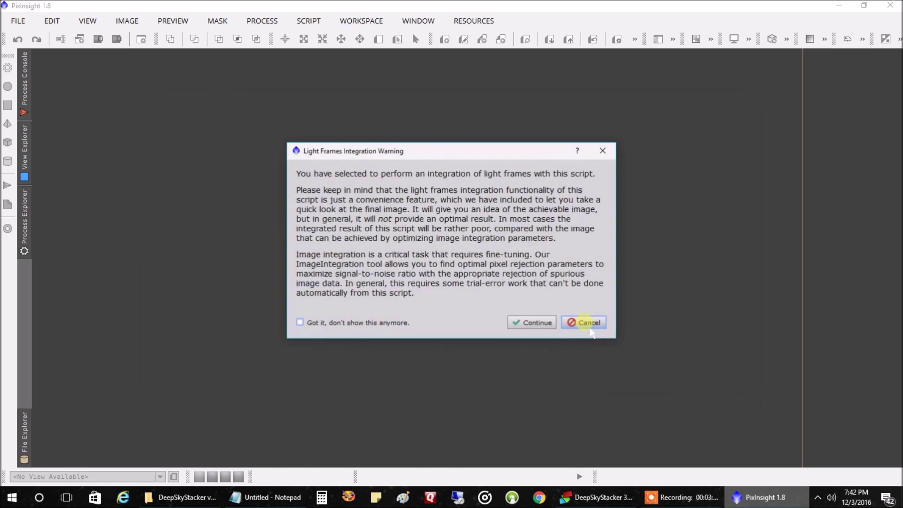
left_click(536, 323)
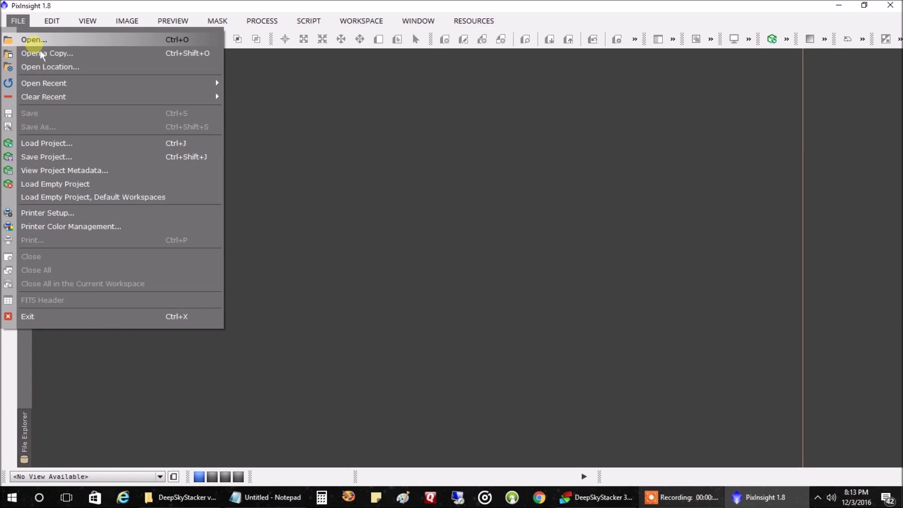
Step: Open DSS-Stacked.TIF from the DeepSkyStacker vs. PixInsight > Stacked folder
left_click(35, 44)
left_click(221, 39)
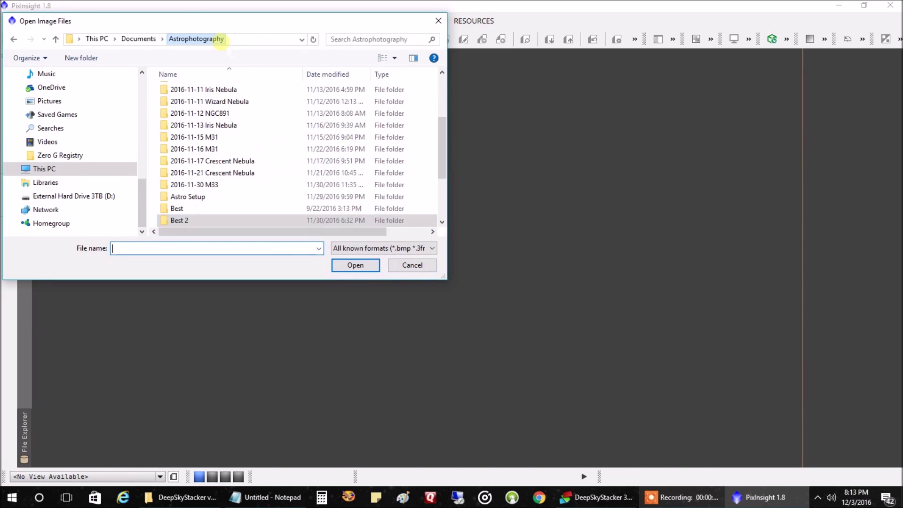
scroll(232, 173, "down", 3)
left_click(227, 173)
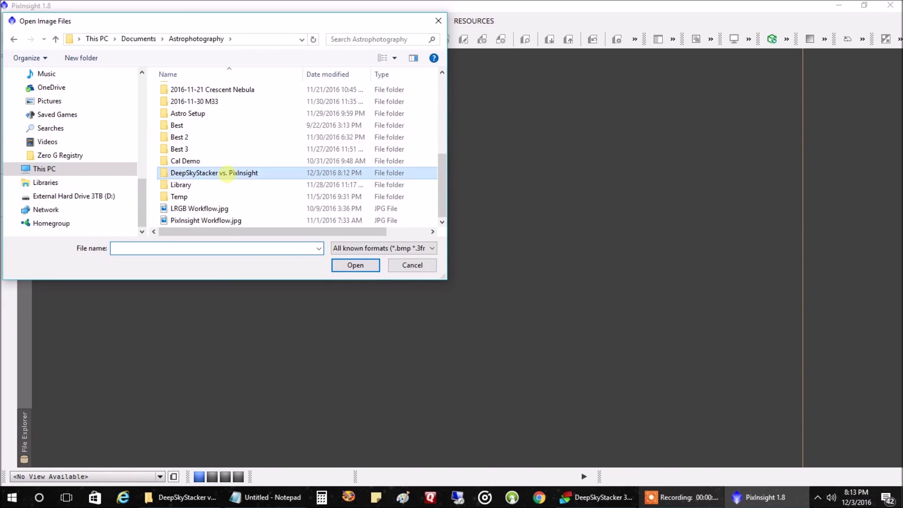
double_click(227, 173)
double_click(200, 128)
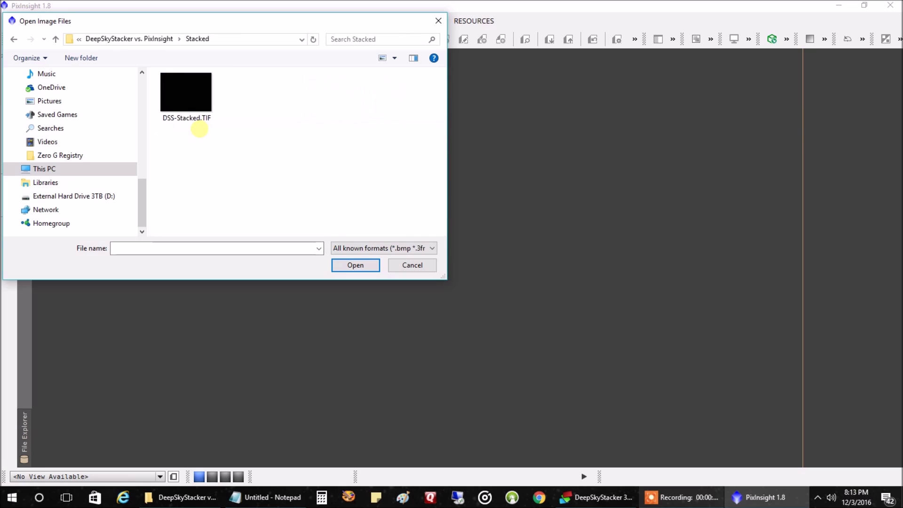
double_click(185, 92)
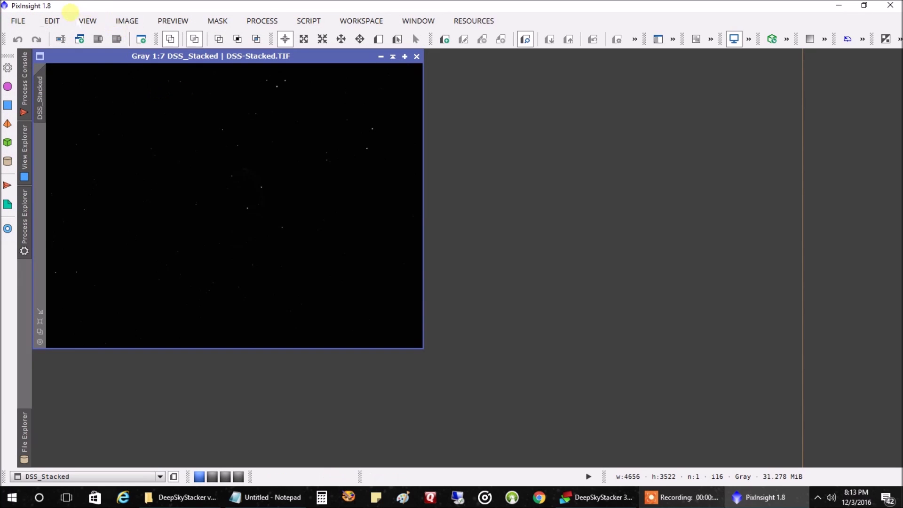
Step: Open the light_FILTER_Ha_BINNING_1_integration master from Process > master
left_click(18, 21)
left_click(22, 39)
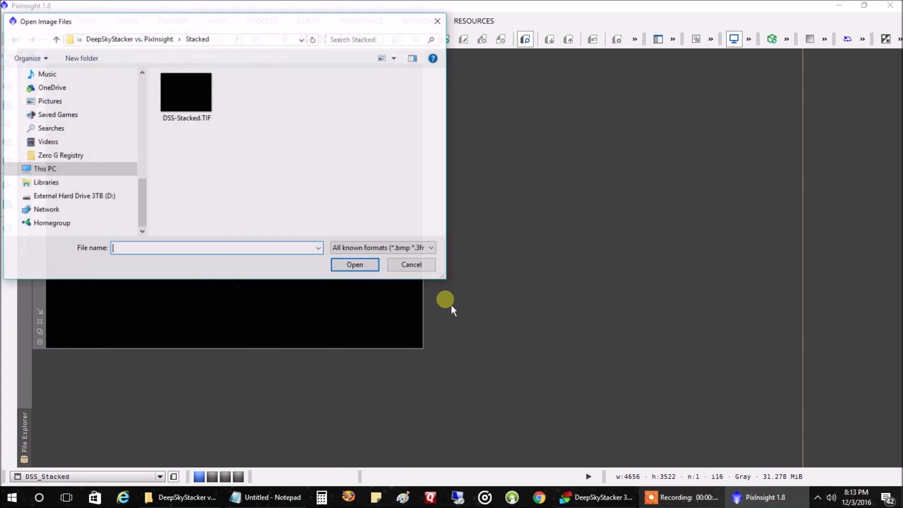
left_click(136, 39)
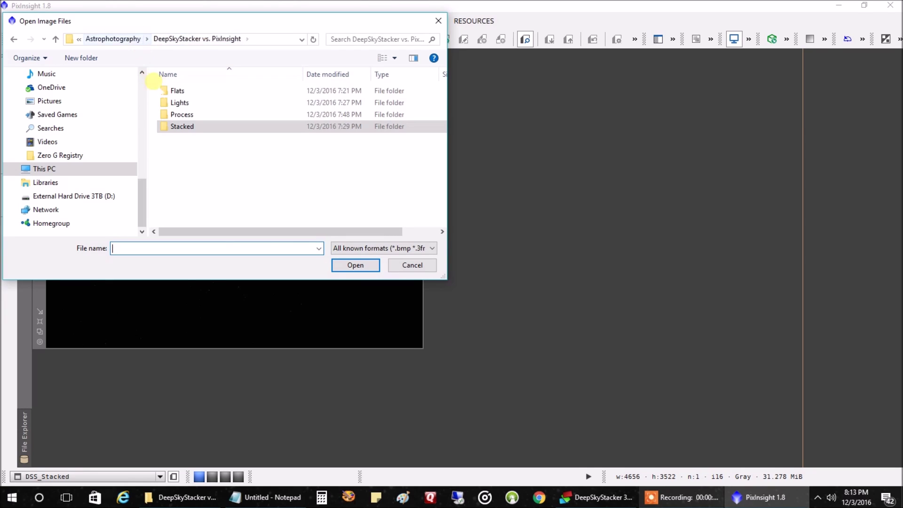
double_click(177, 115)
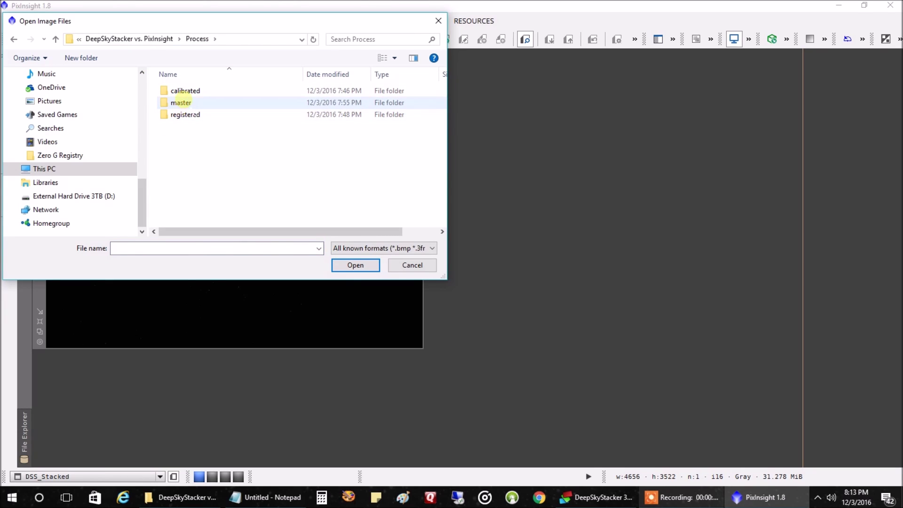
double_click(187, 103)
double_click(206, 126)
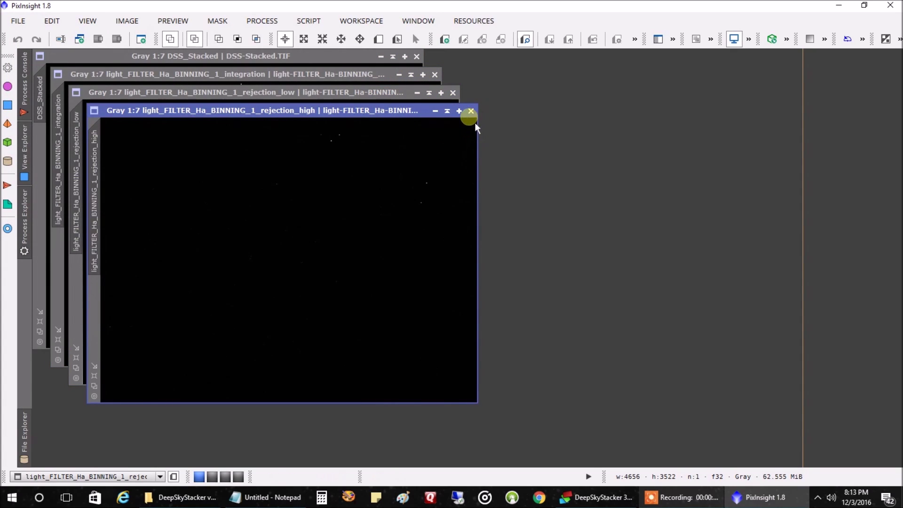
Step: Close the rejection_high and rejection_low maps and place the integration to the right of DSS_Stacked
left_click(470, 111)
left_click(453, 93)
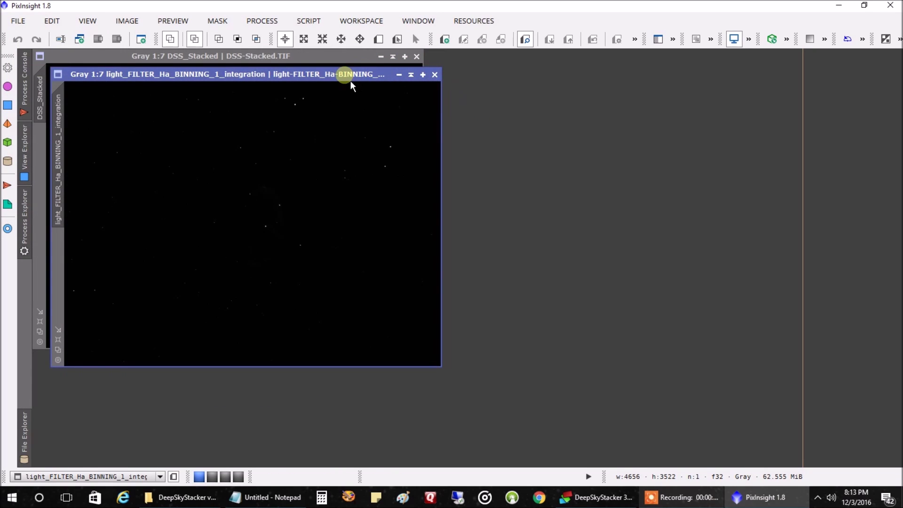
left_click_drag(351, 75, 751, 58)
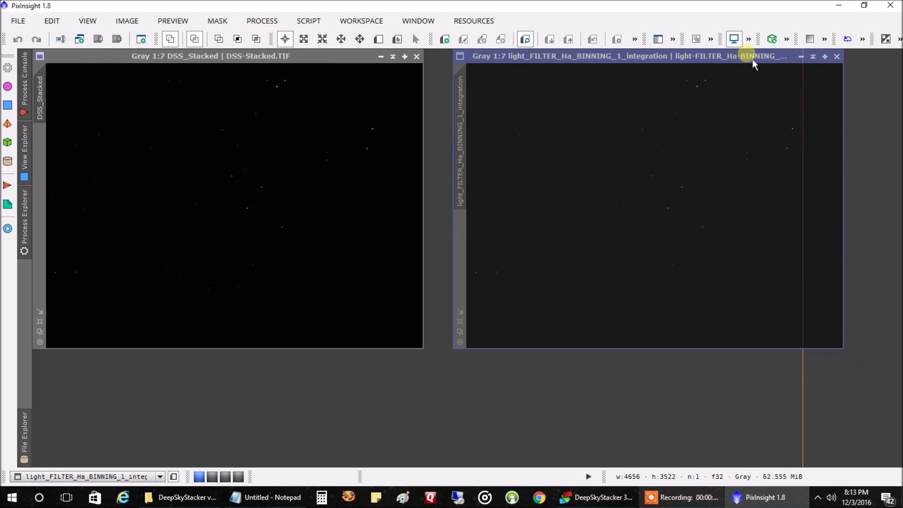
left_click(262, 21)
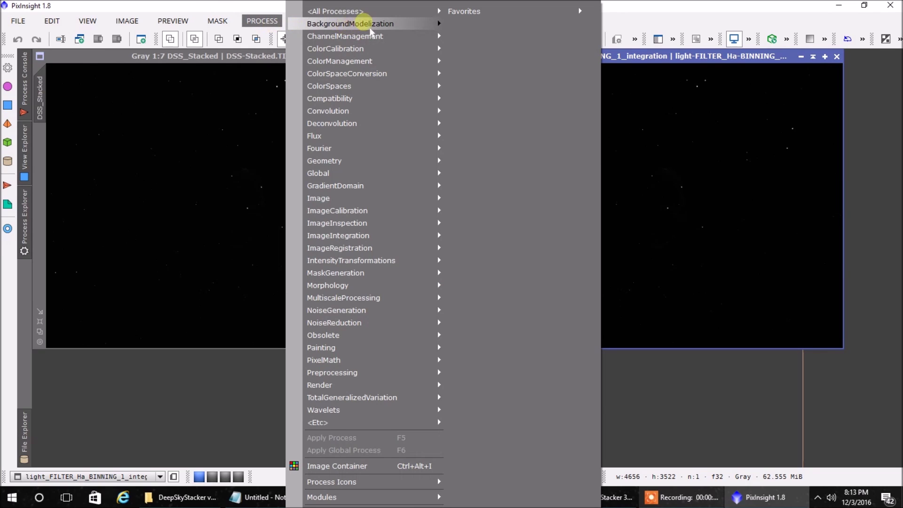
Step: Auto-stretch DSS_Stacked and the Ha integration image with ScreenTransferFunction
mouse_move(357, 11)
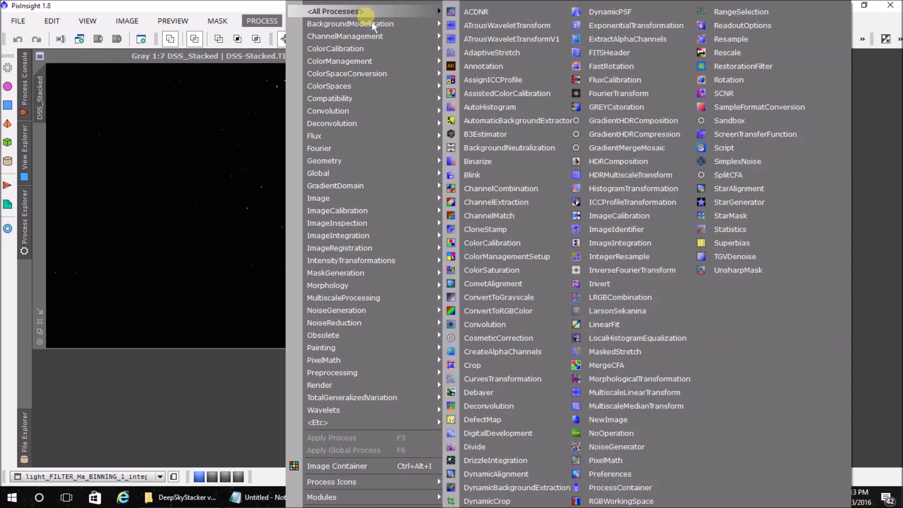
left_click(752, 134)
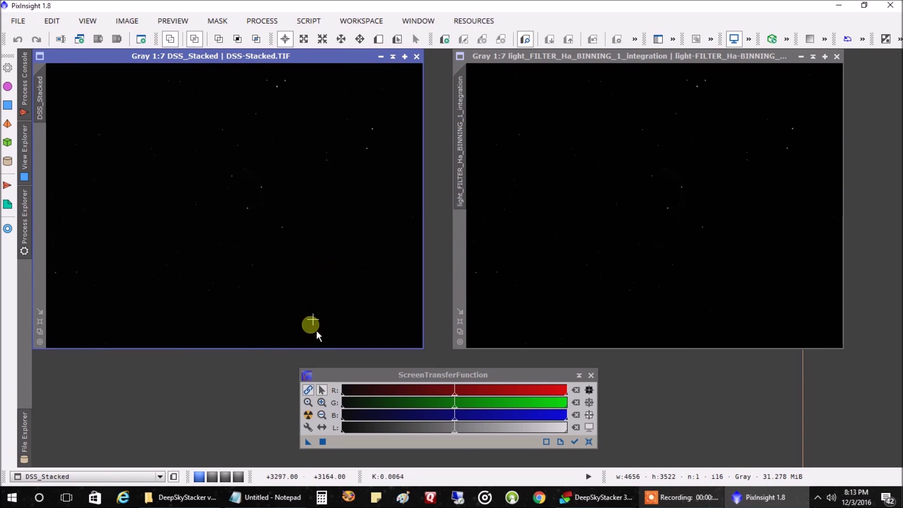
left_click(312, 419)
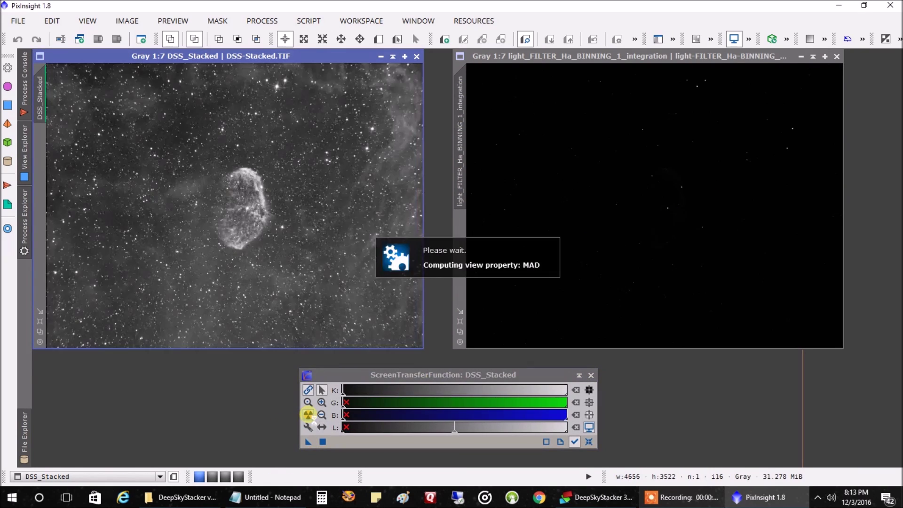
left_click(511, 268)
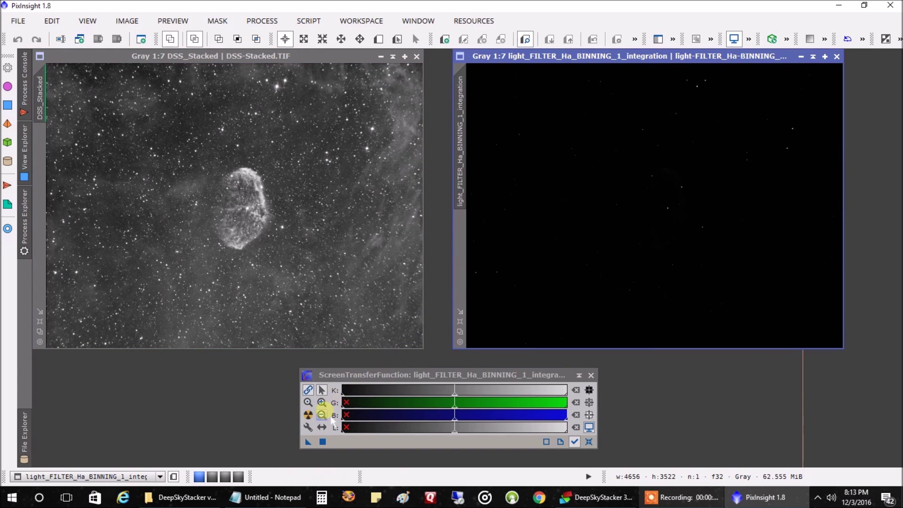
left_click(308, 414)
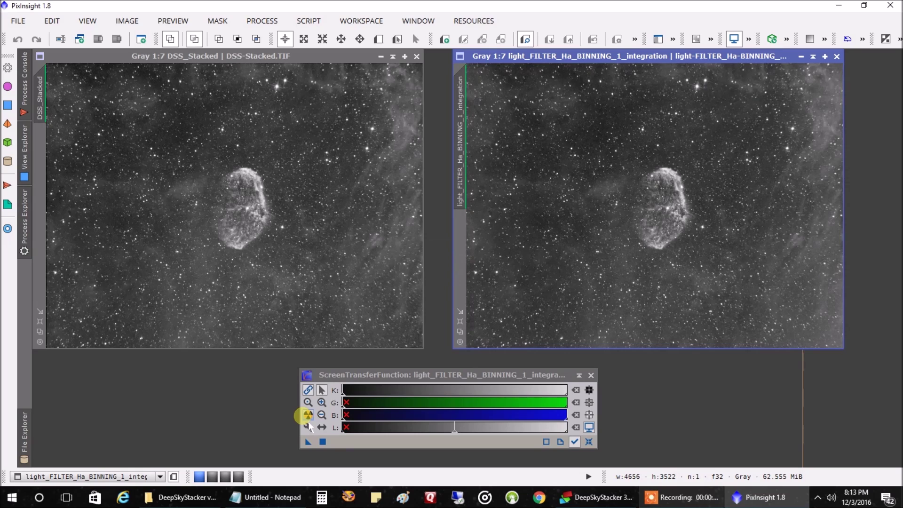